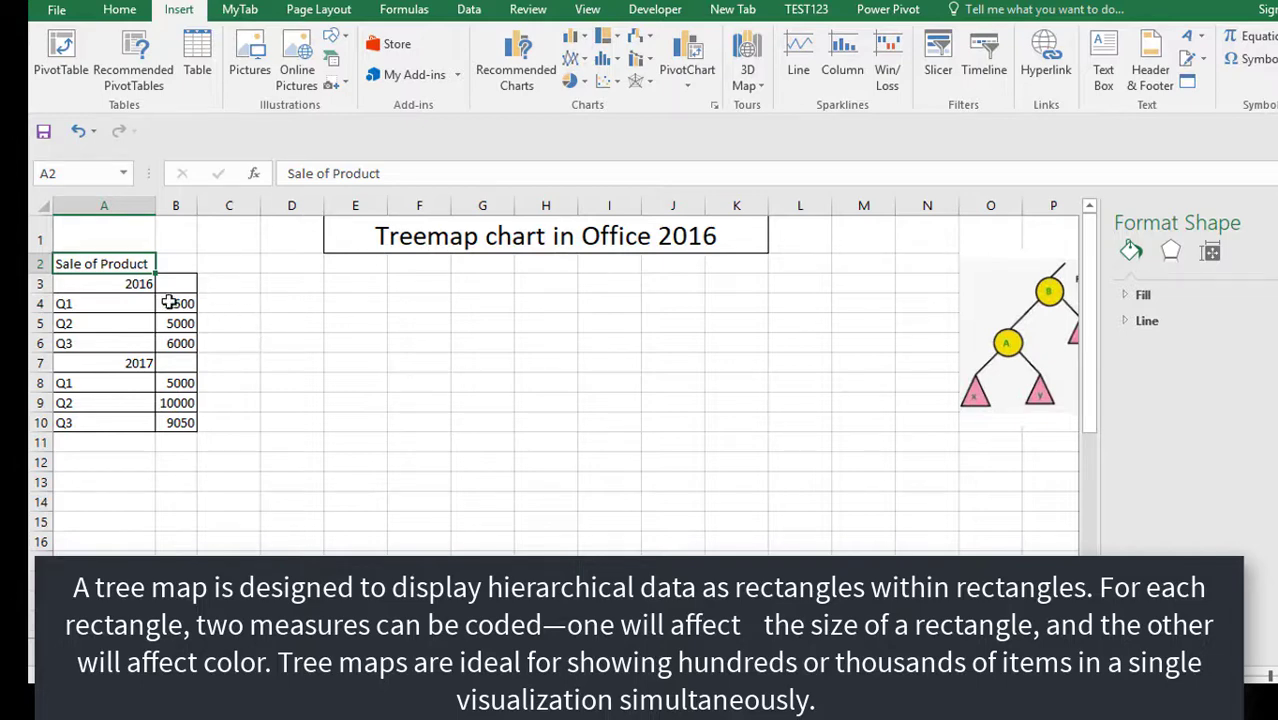
# - Insert a treemap chart from the sales data in A3:B10 and move it slightly up toward the title
pyautogui.click(108, 283)
pyautogui.moveTo(108, 283); pyautogui.dragTo(175, 416)
pyautogui.click(119, 11)
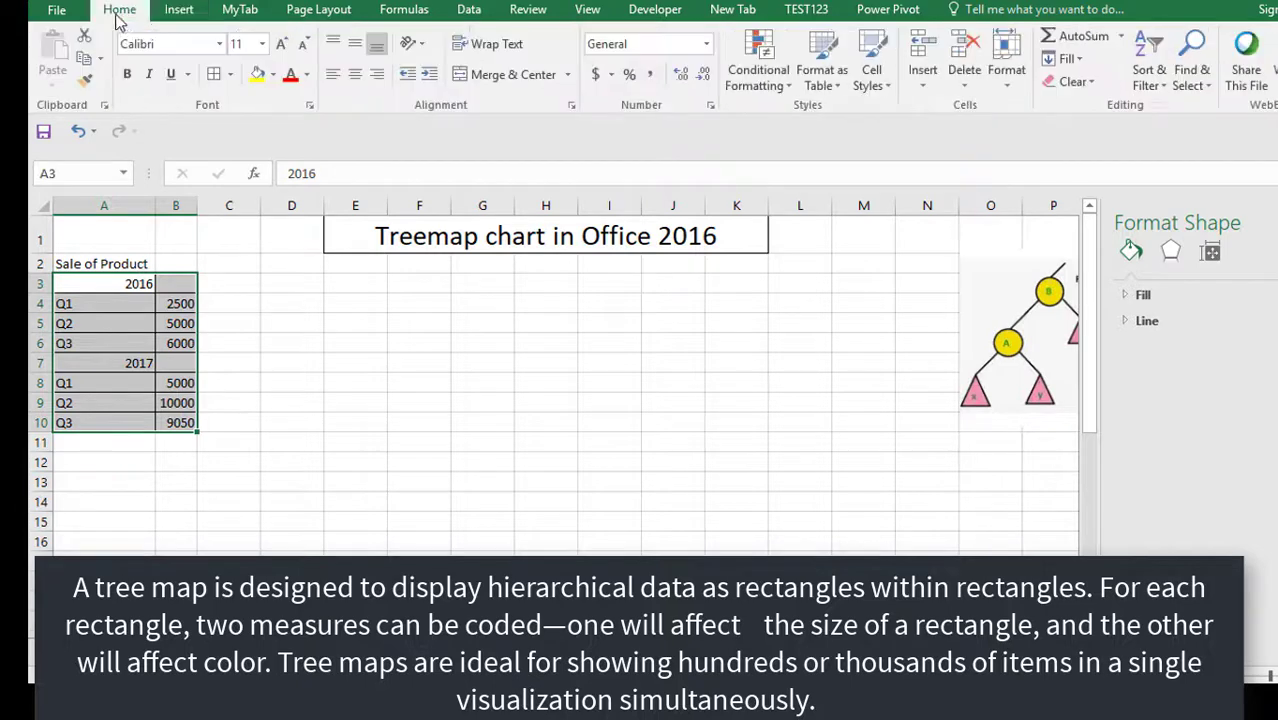
pyautogui.click(178, 11)
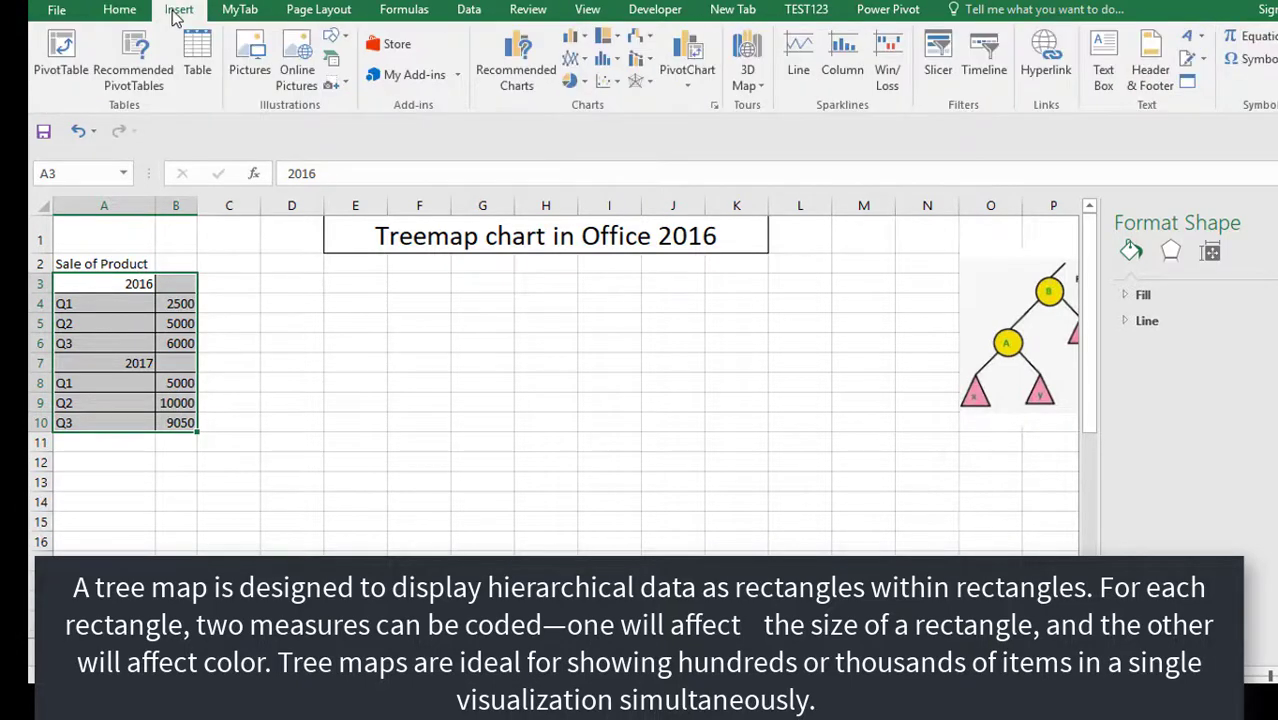
pyautogui.click(618, 40)
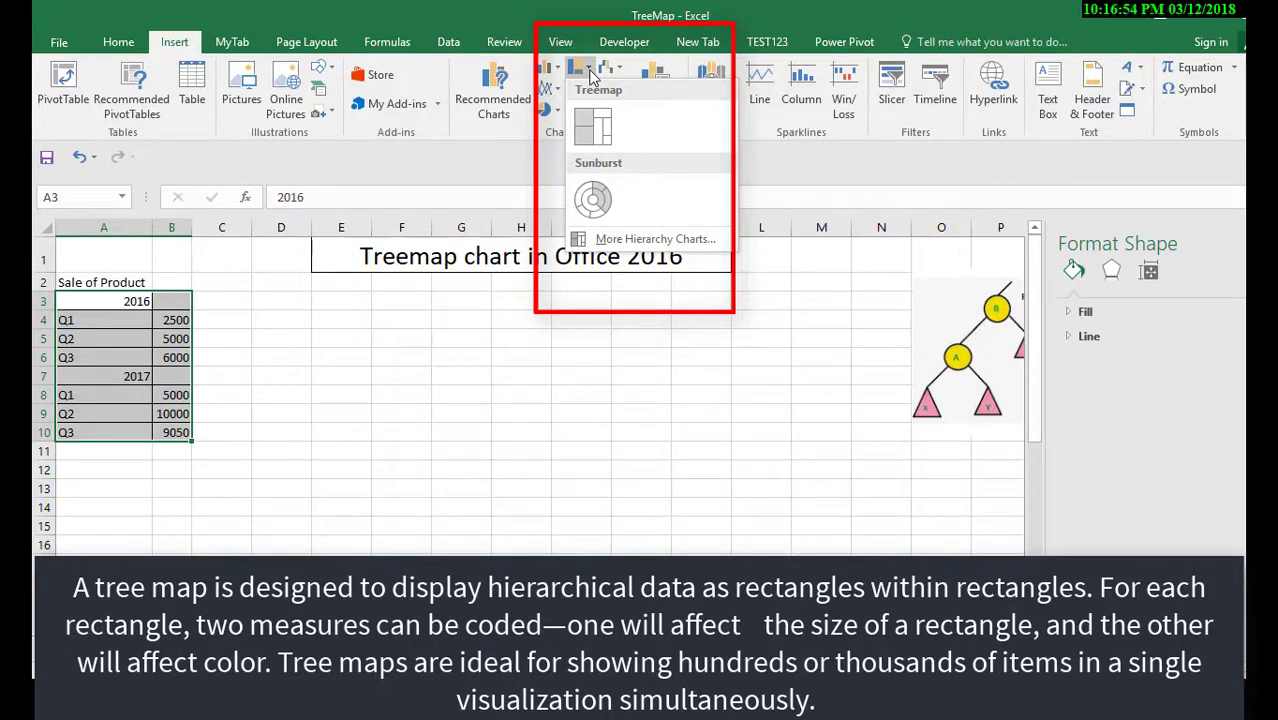
pyautogui.click(592, 127)
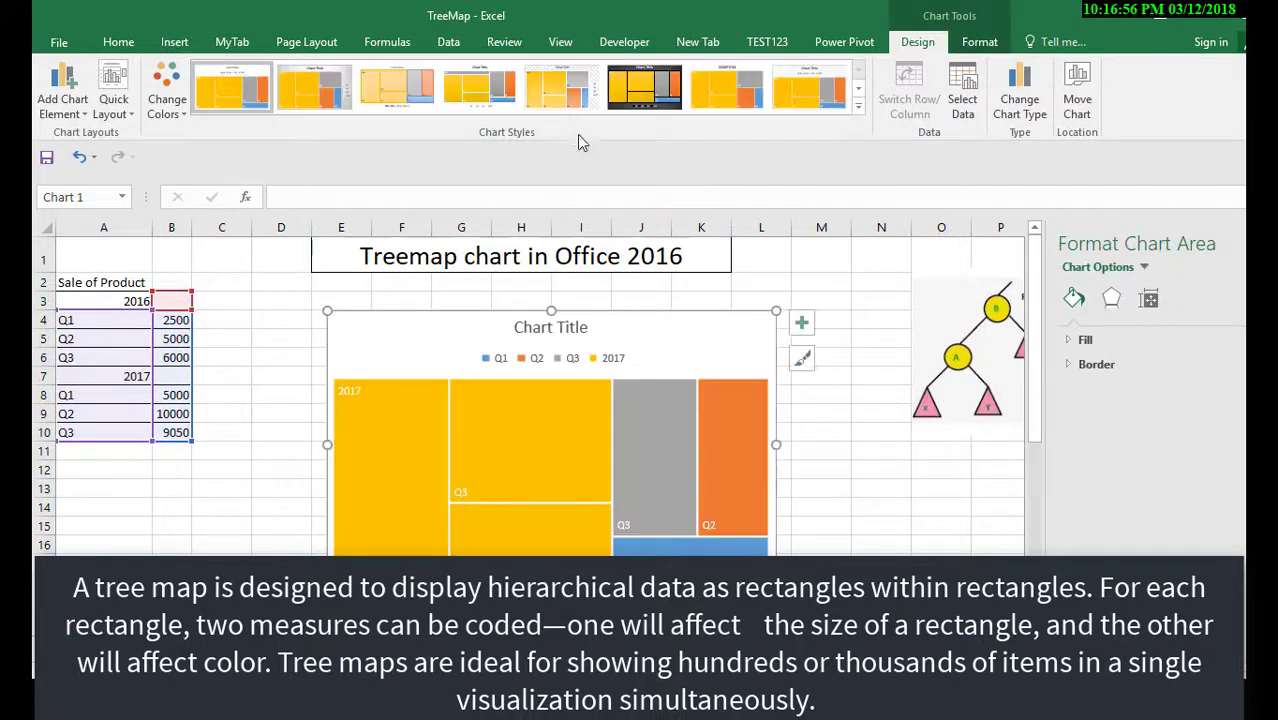
pyautogui.moveTo(448, 351); pyautogui.dragTo(440, 323)
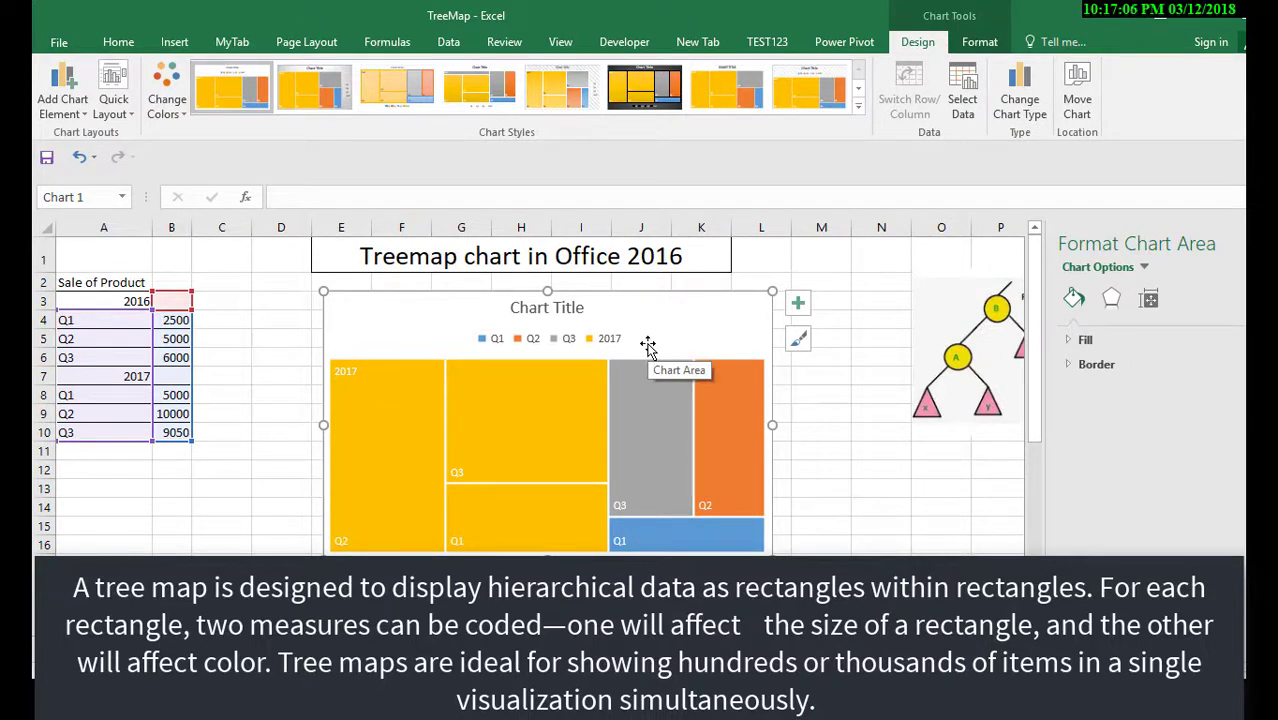
# - Edit the treemap's blank data series so its name comes from cell A2
pyautogui.rightClick(648, 340)
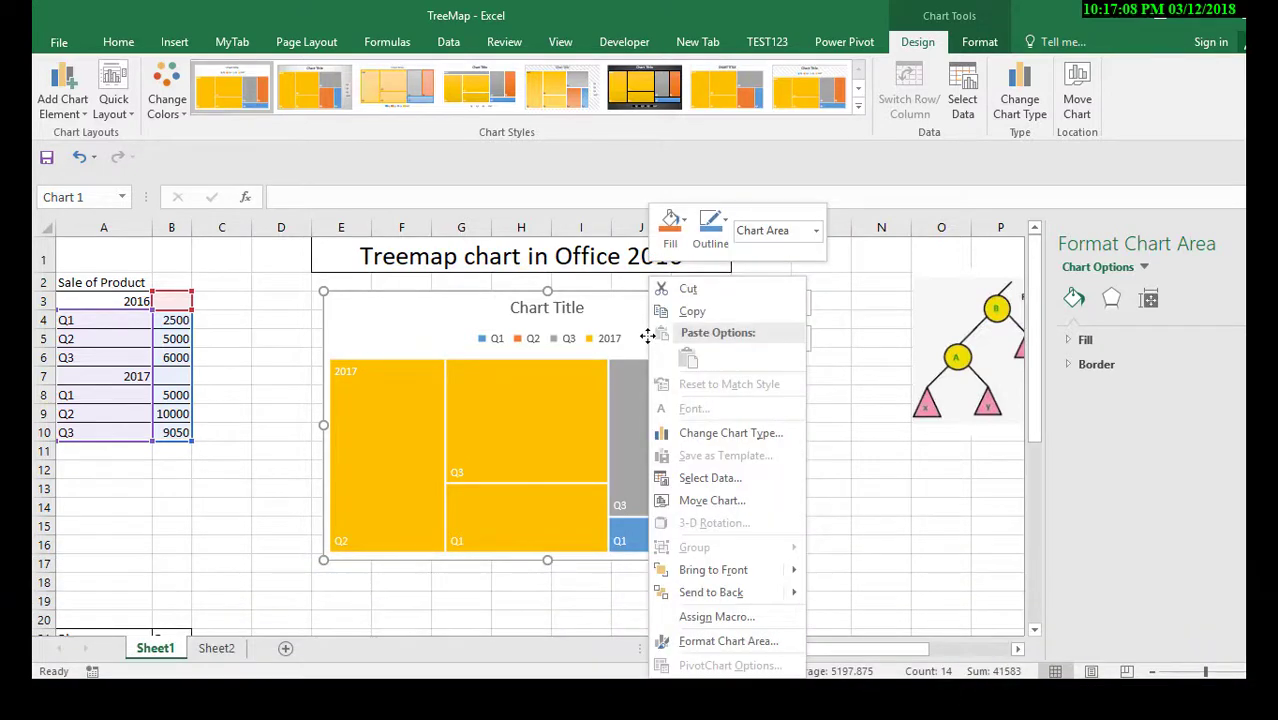
pyautogui.click(702, 477)
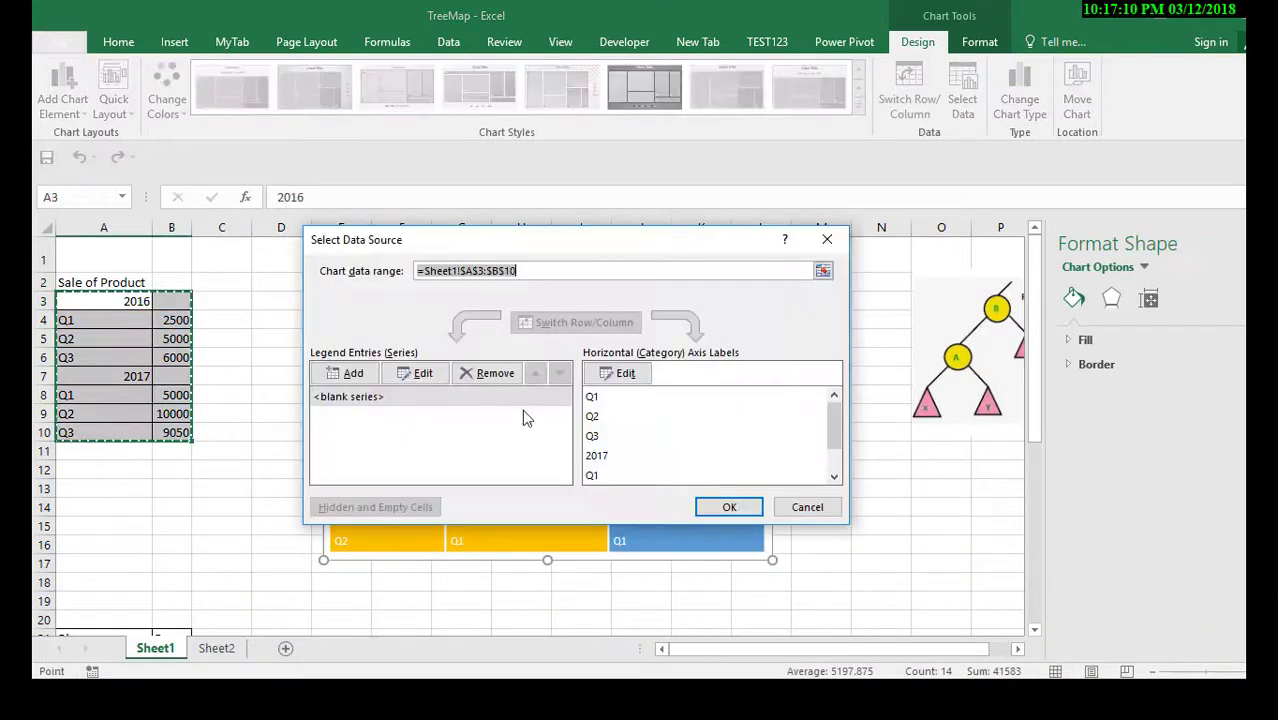
pyautogui.click(382, 398)
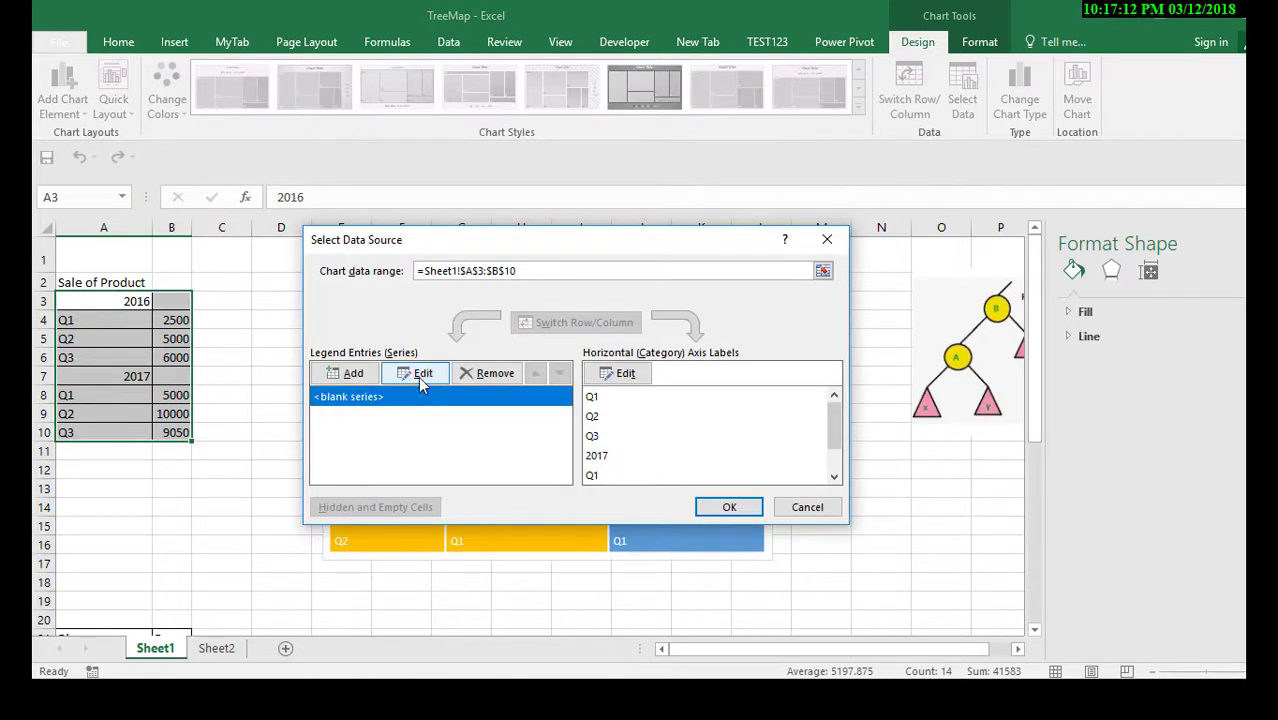
pyautogui.click(420, 376)
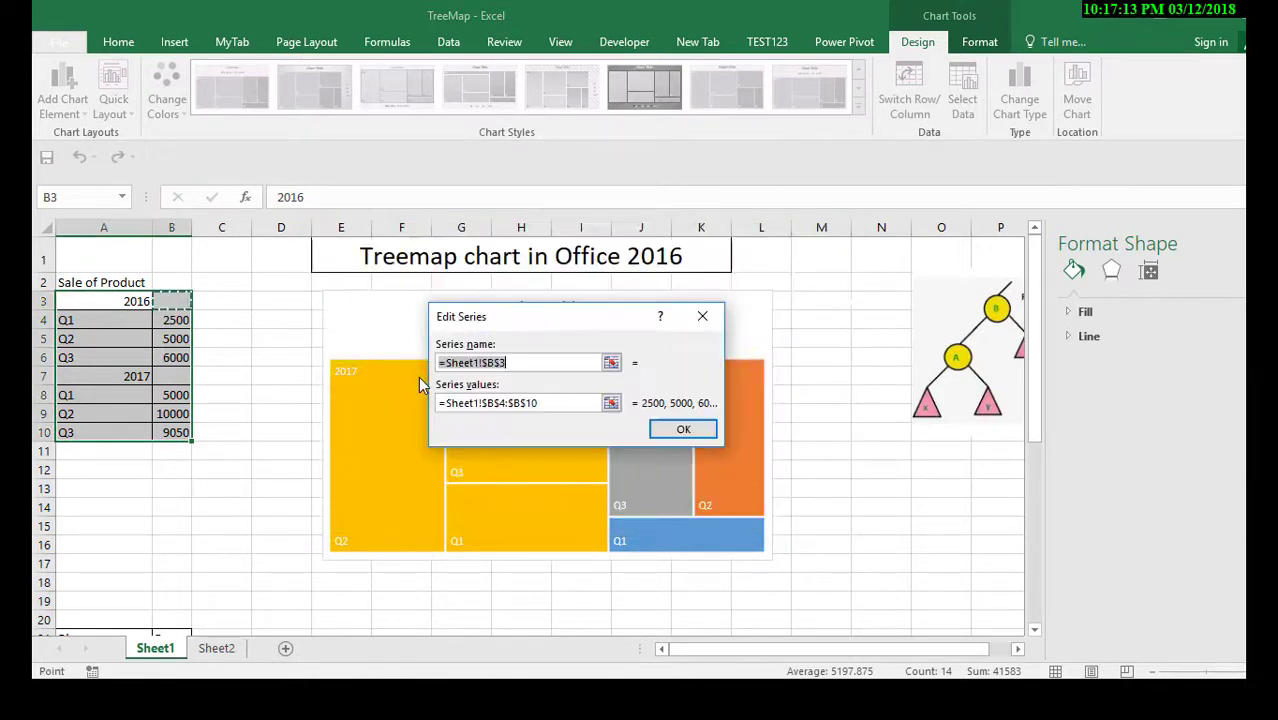
pyautogui.click(611, 364)
pyautogui.click(103, 283)
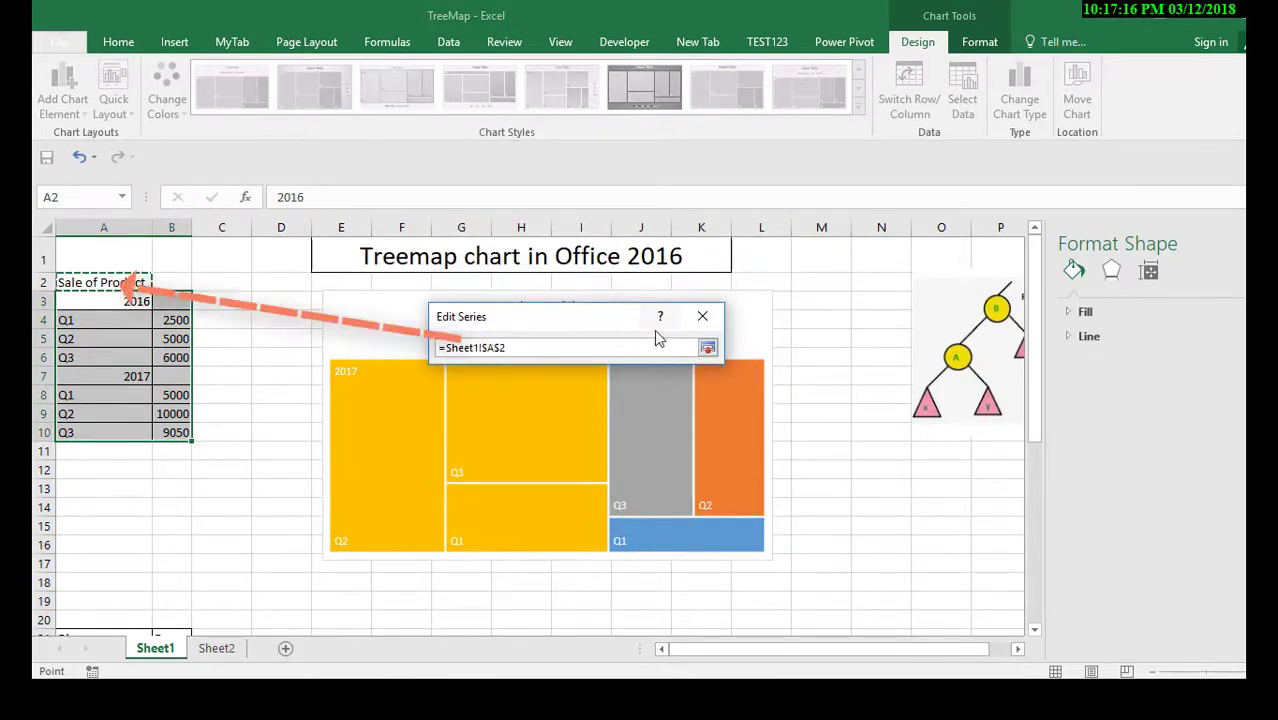
pyautogui.click(707, 347)
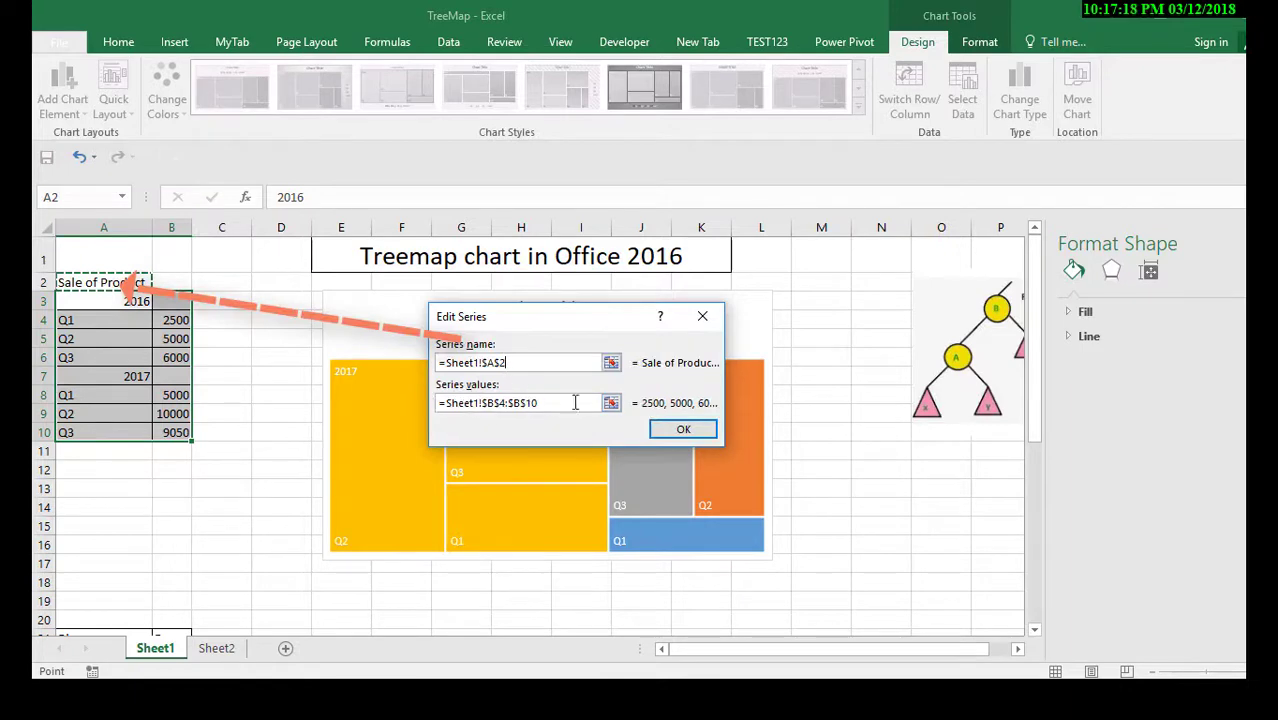
# - Set the series values to the range B3:B10 on Sheet1
pyautogui.click(611, 403)
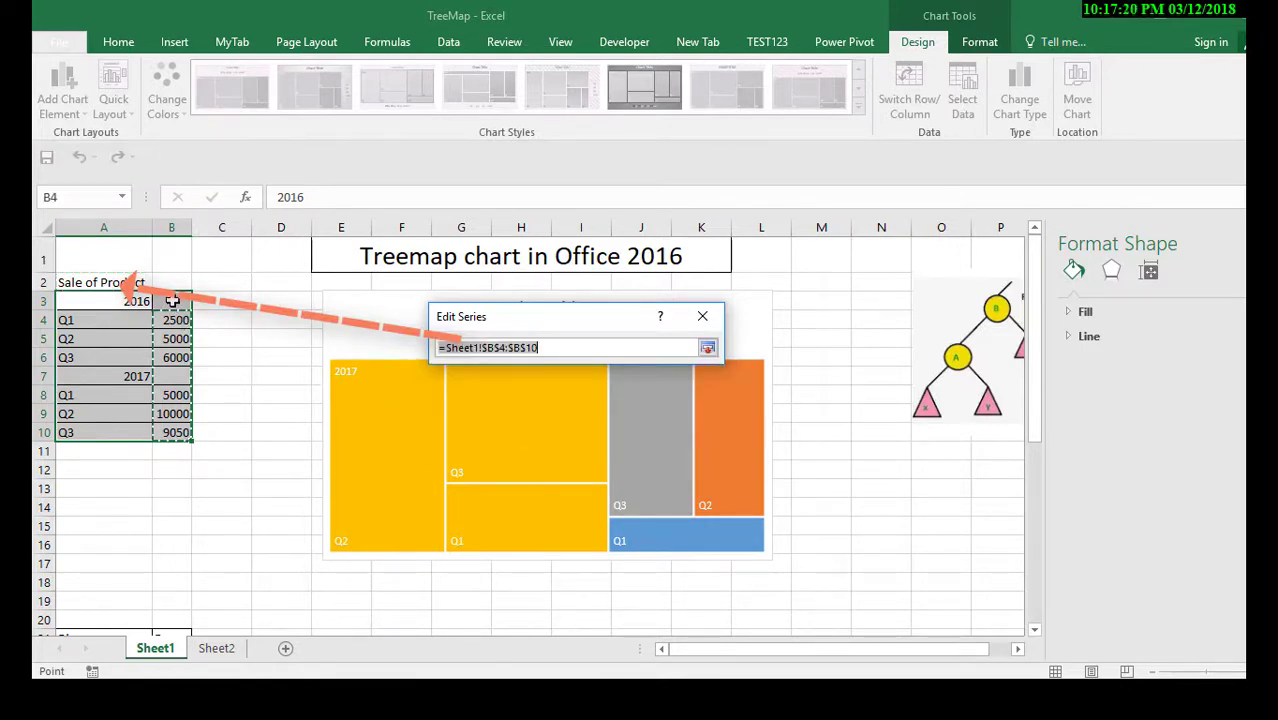
pyautogui.moveTo(172, 300); pyautogui.dragTo(178, 440)
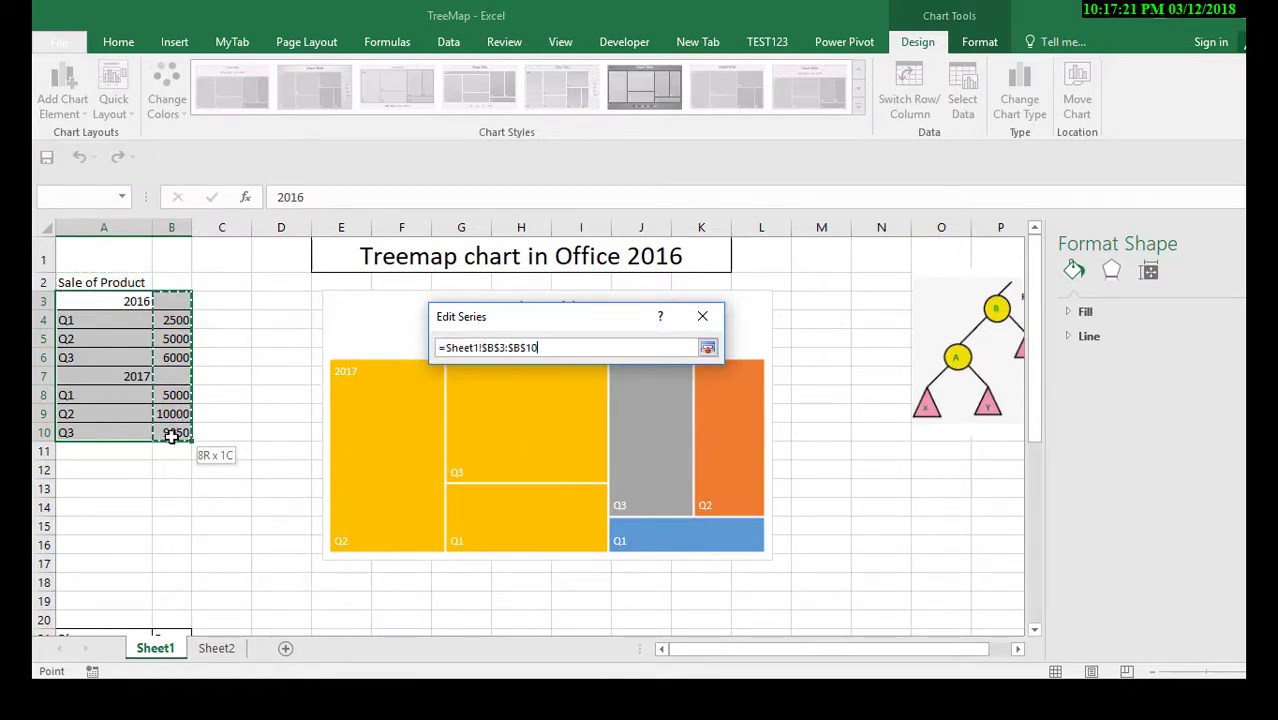
pyautogui.click(707, 347)
pyautogui.click(681, 429)
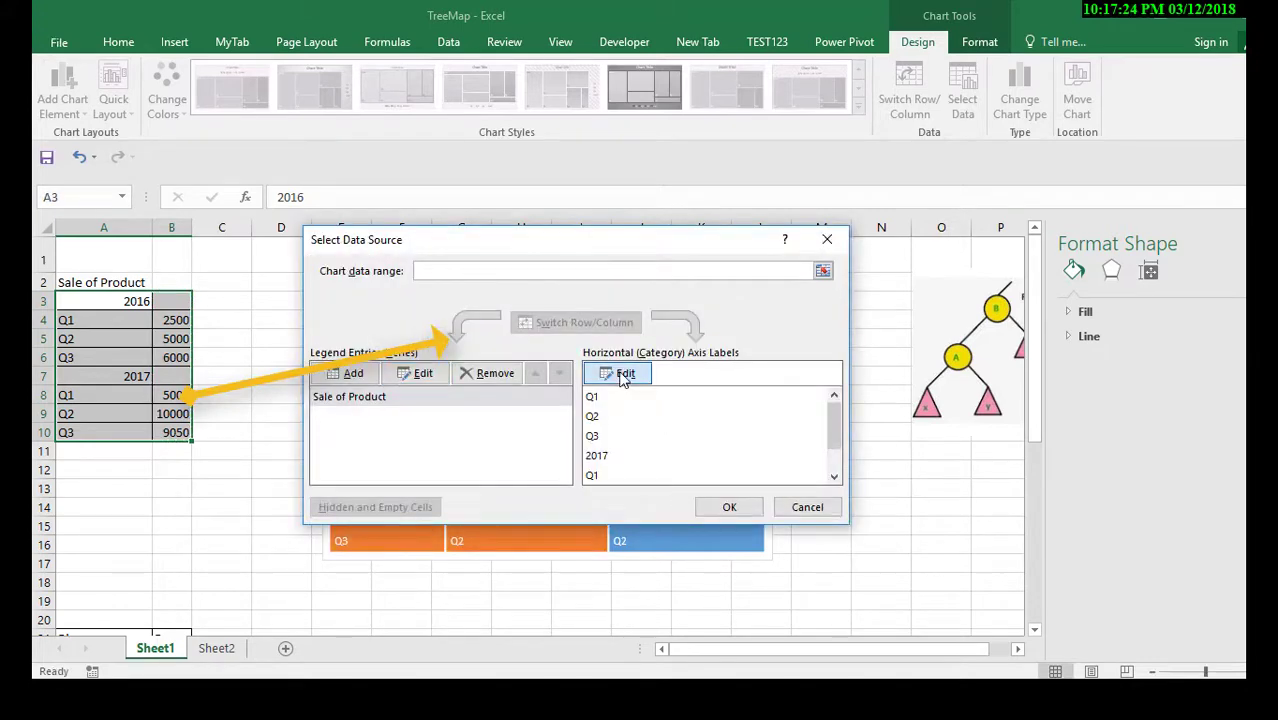
# - Set the treemap's category axis labels to A3:A10 and apply the data source changes
pyautogui.click(622, 376)
pyautogui.click(106, 300)
pyautogui.moveTo(106, 300); pyautogui.dragTo(100, 432)
pyautogui.click(684, 407)
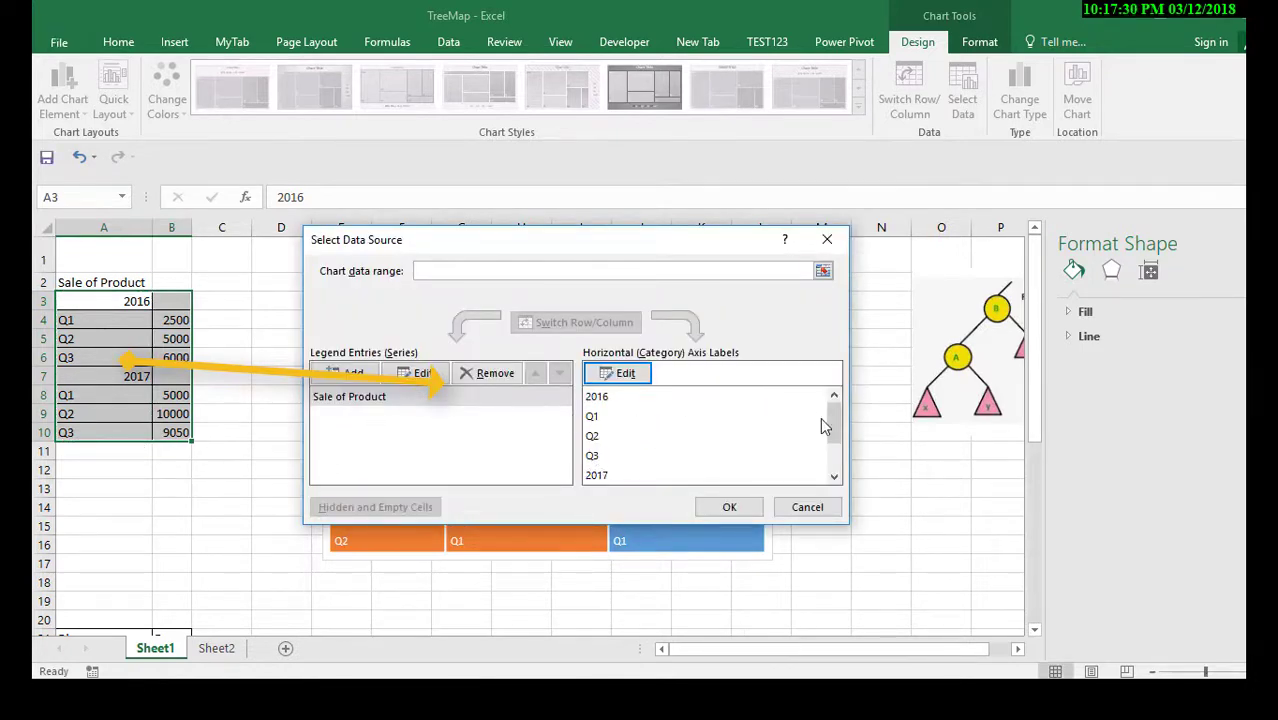
pyautogui.scroll(-3, 824, 418)
pyautogui.scroll(3, 827, 417)
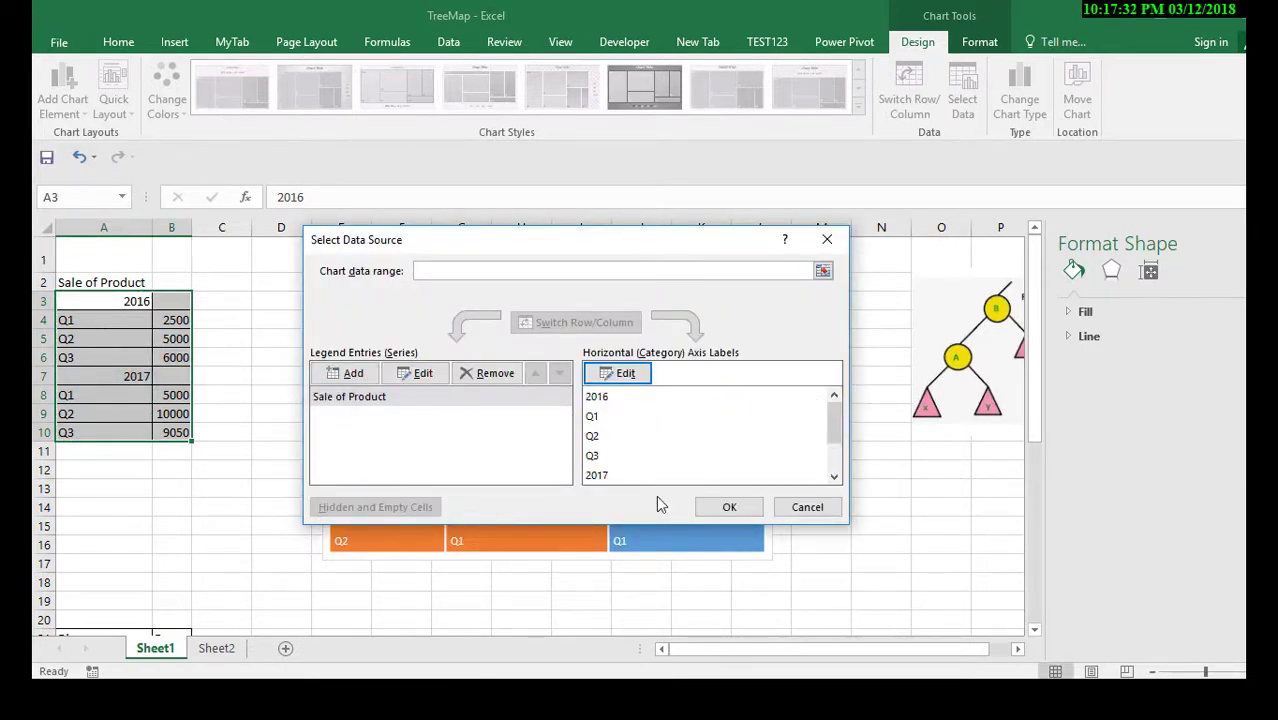
pyautogui.click(729, 507)
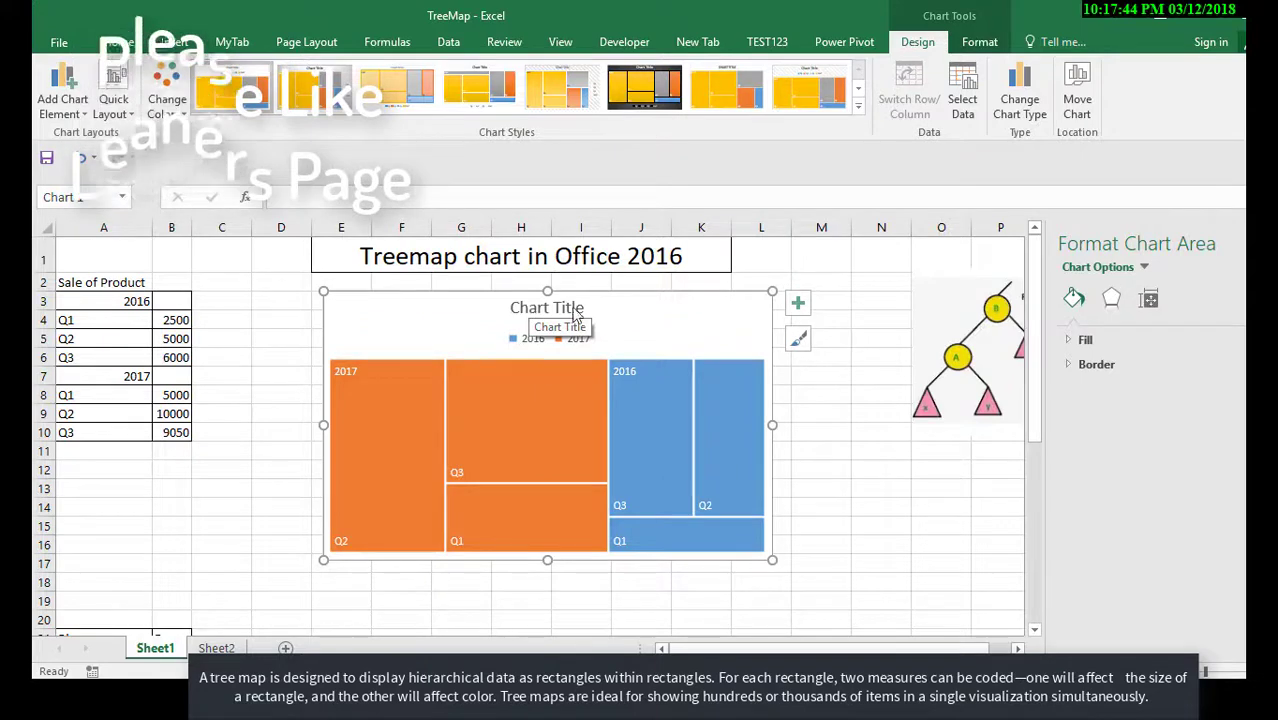
# - Apply the first chart style and the blue monochromatic color palette to the treemap
pyautogui.moveTo(745, 427)
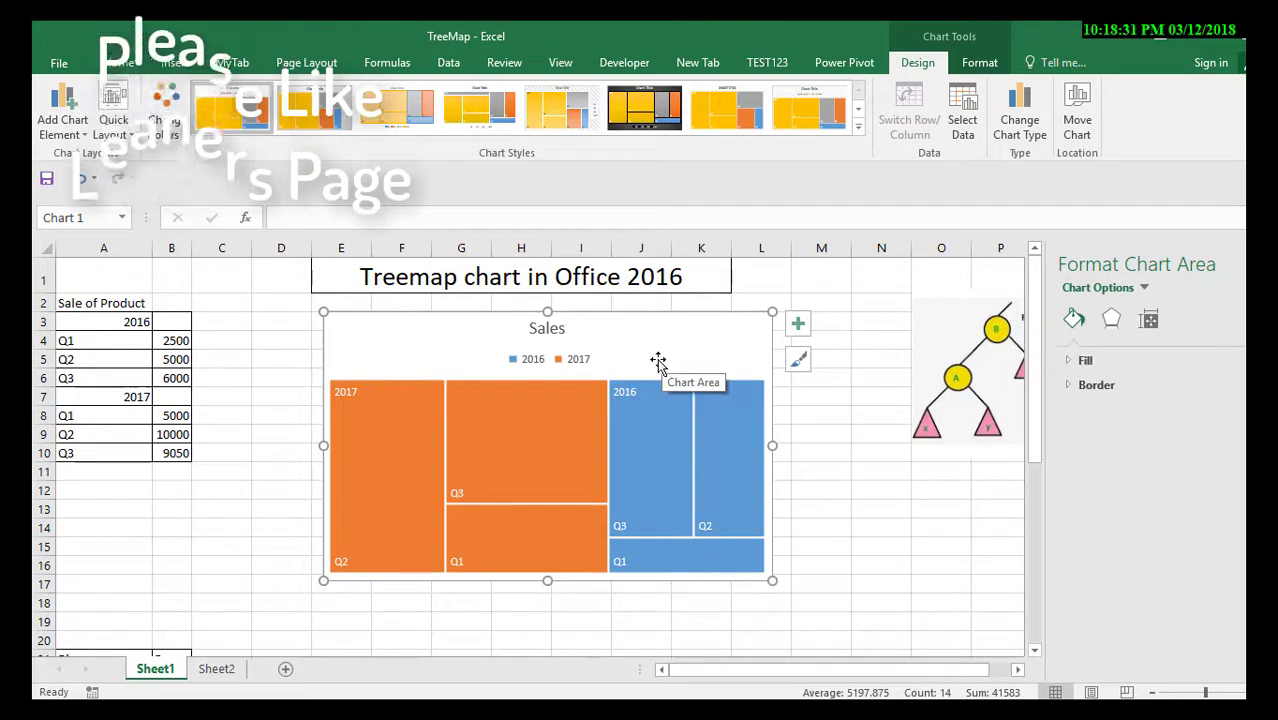
pyautogui.click(118, 62)
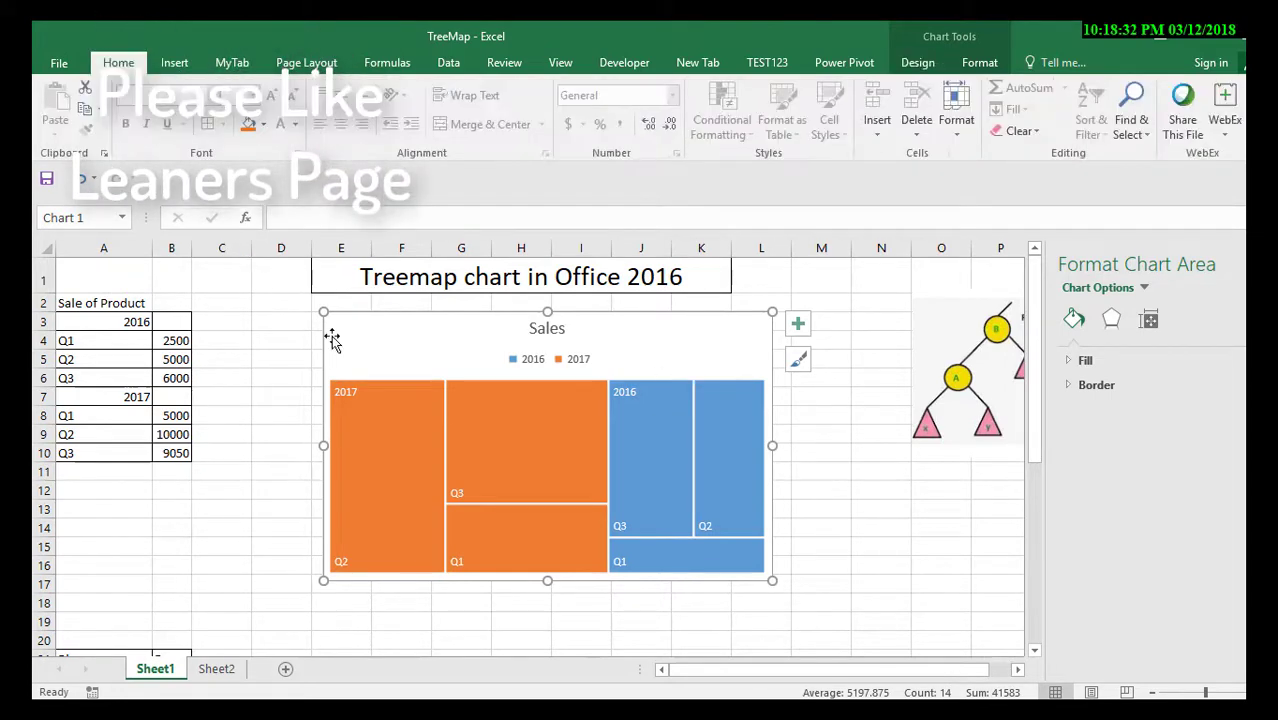
pyautogui.click(917, 63)
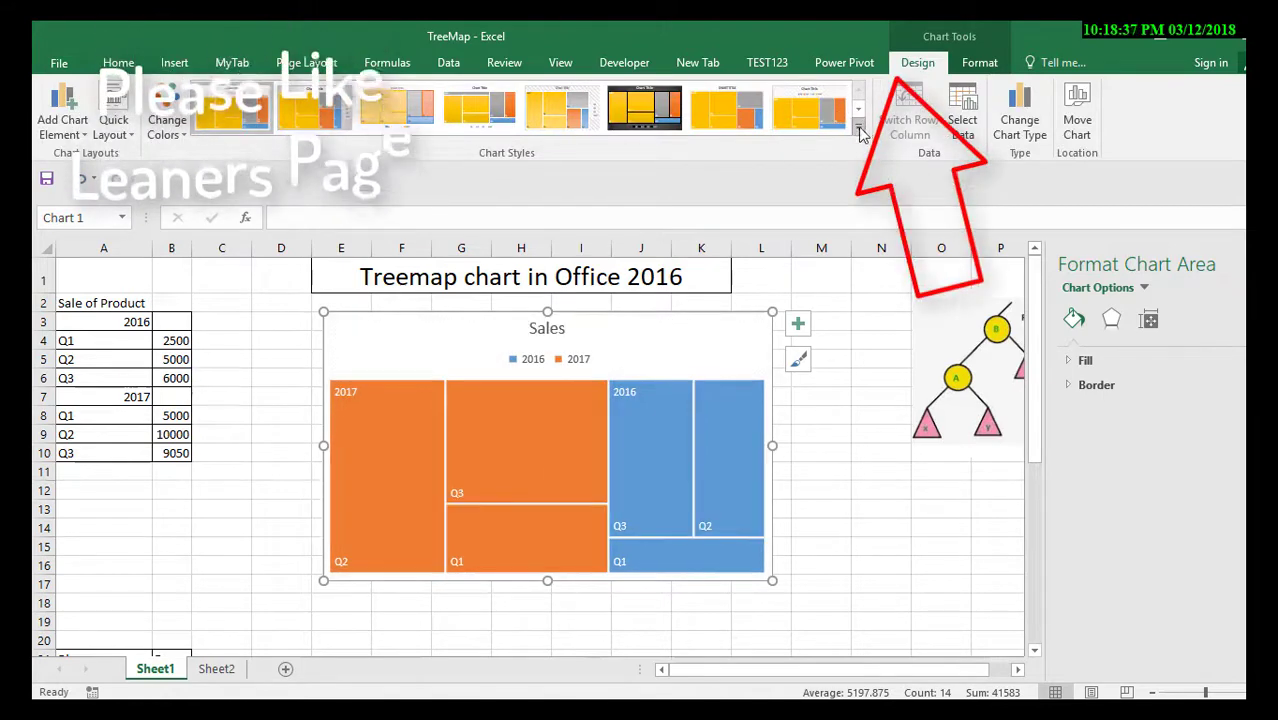
pyautogui.click(858, 133)
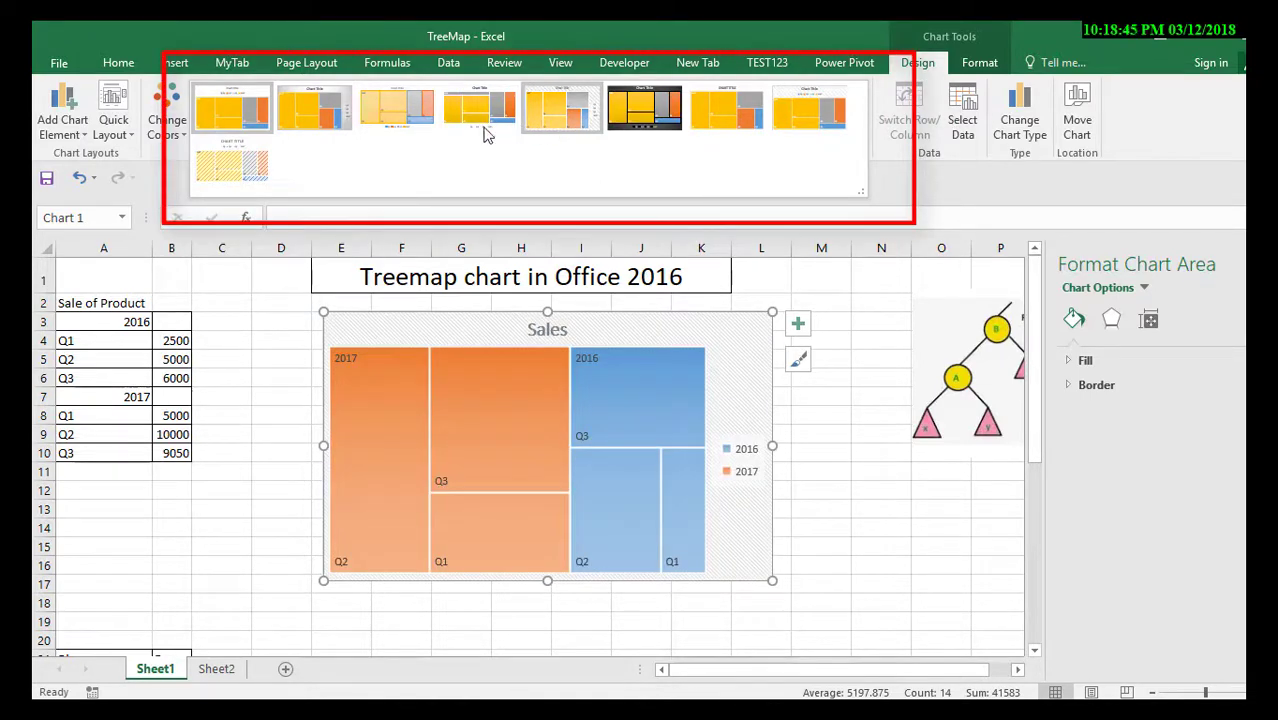
pyautogui.click(249, 116)
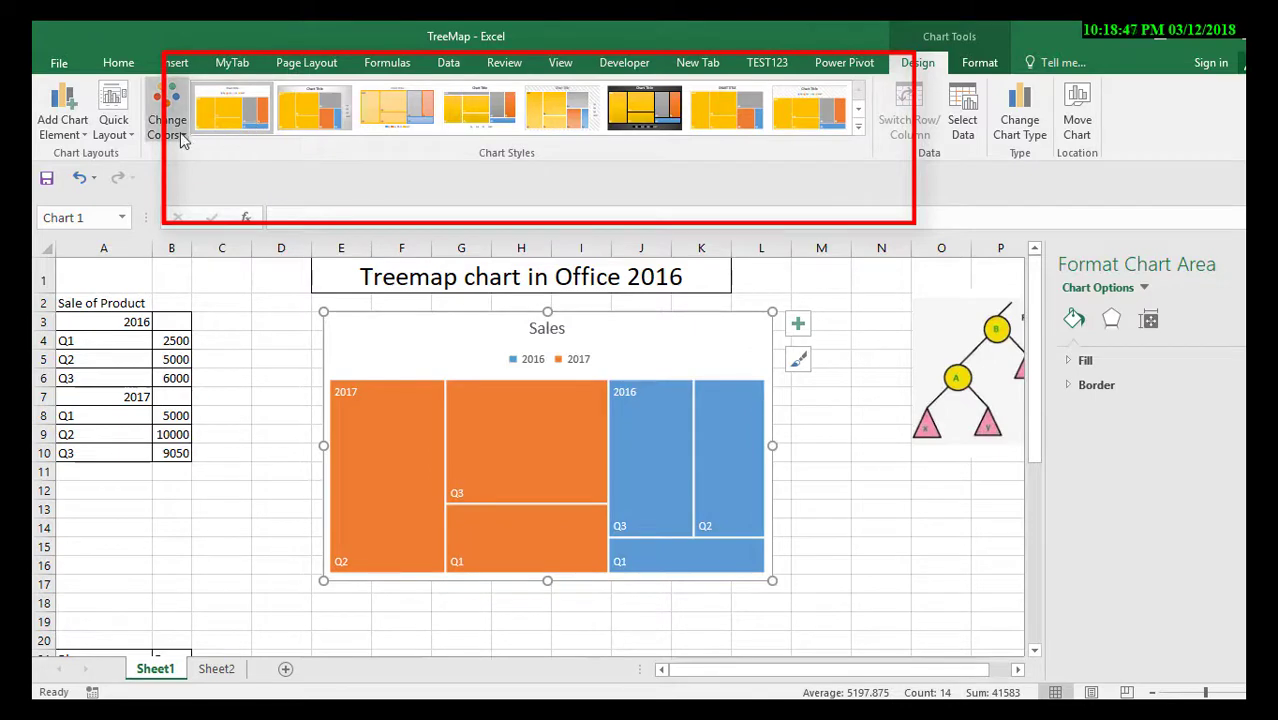
pyautogui.click(180, 135)
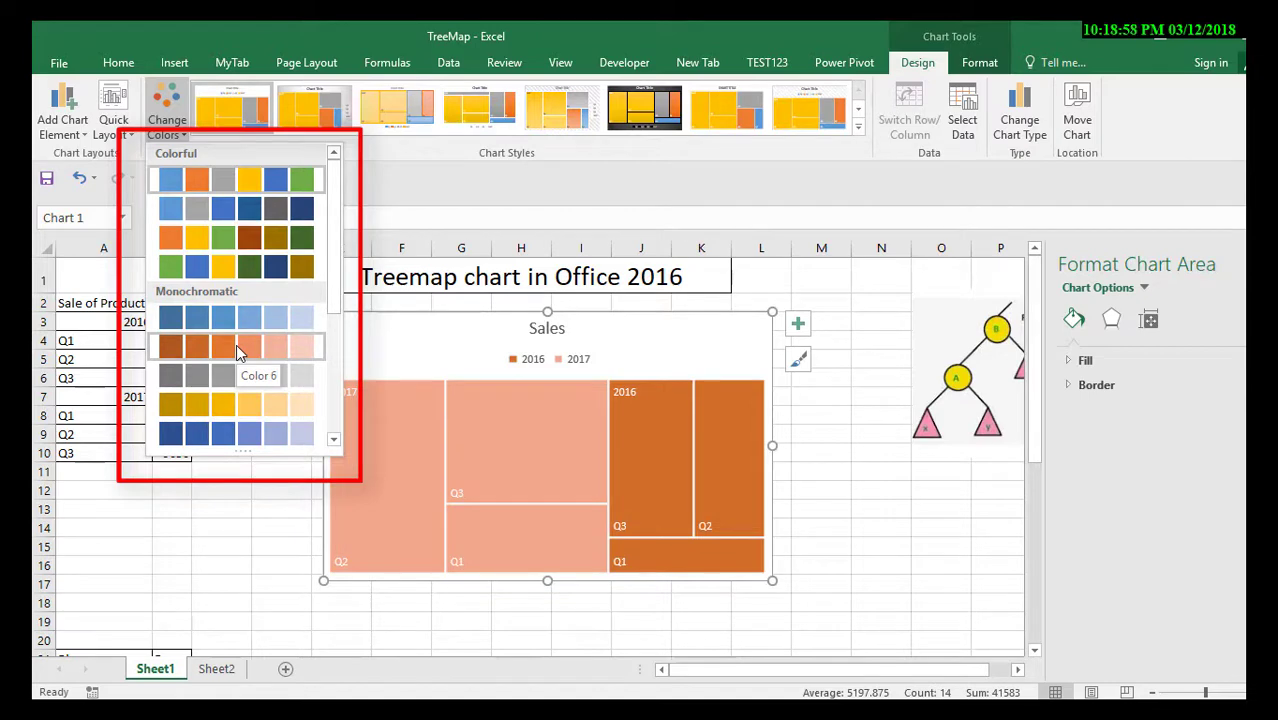
pyautogui.click(236, 318)
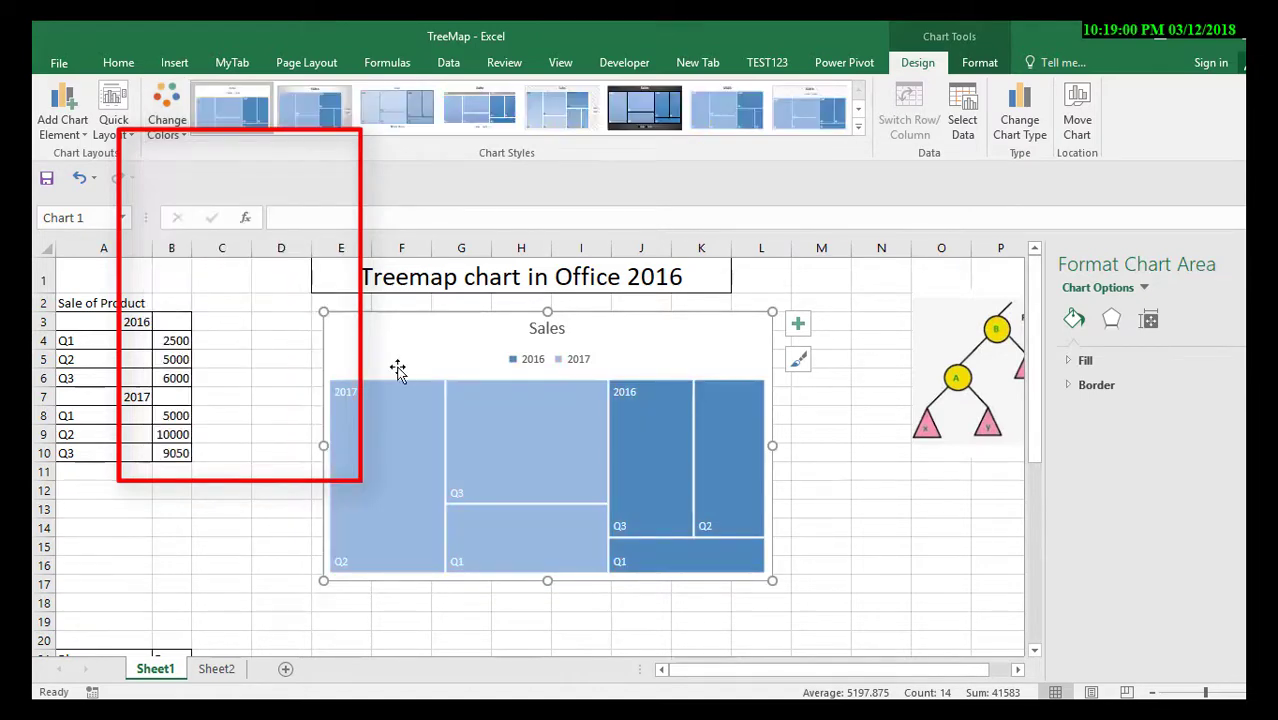
# - Show the values alongside the category names in the treemap's data labels
pyautogui.click(456, 492)
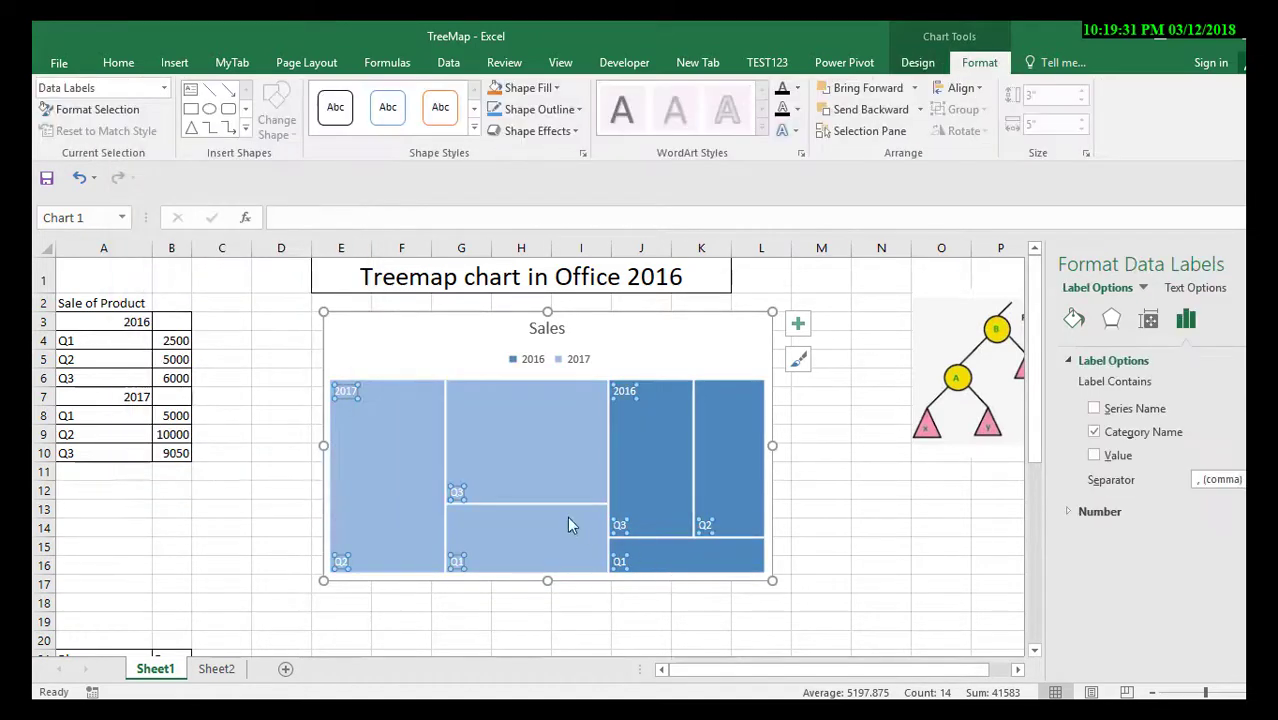
pyautogui.click(1098, 456)
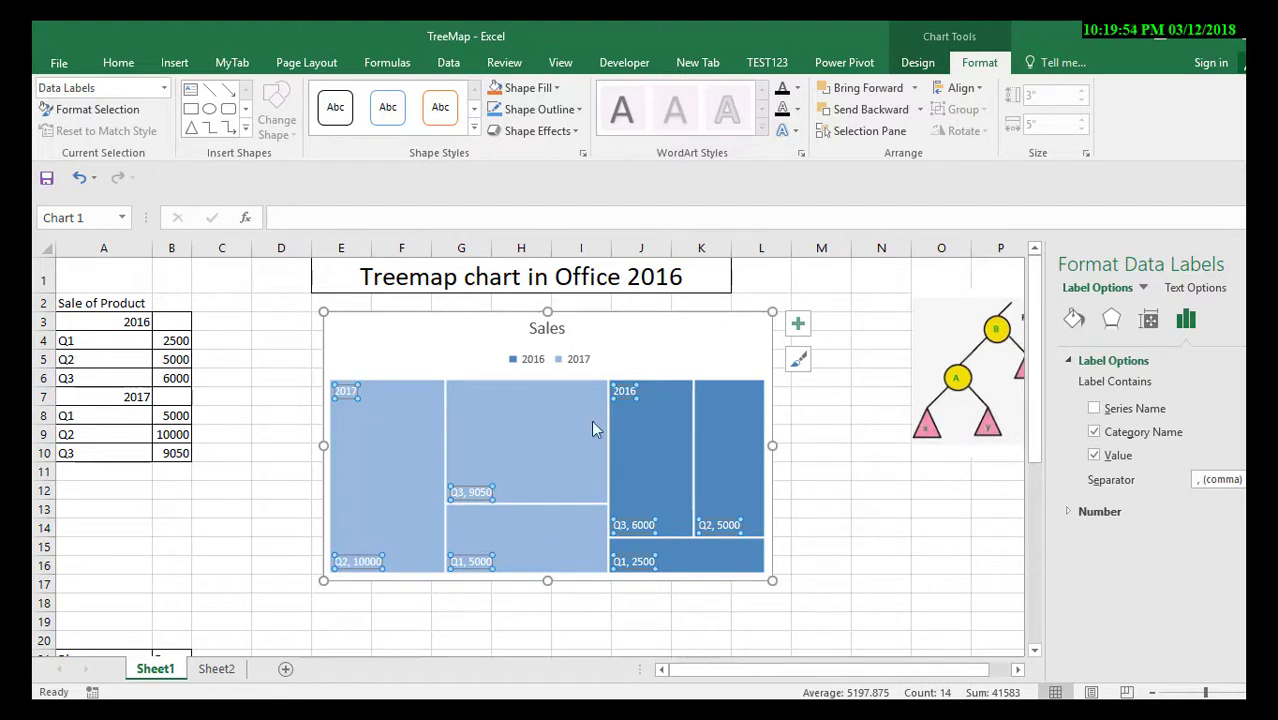
pyautogui.moveTo(592, 423)
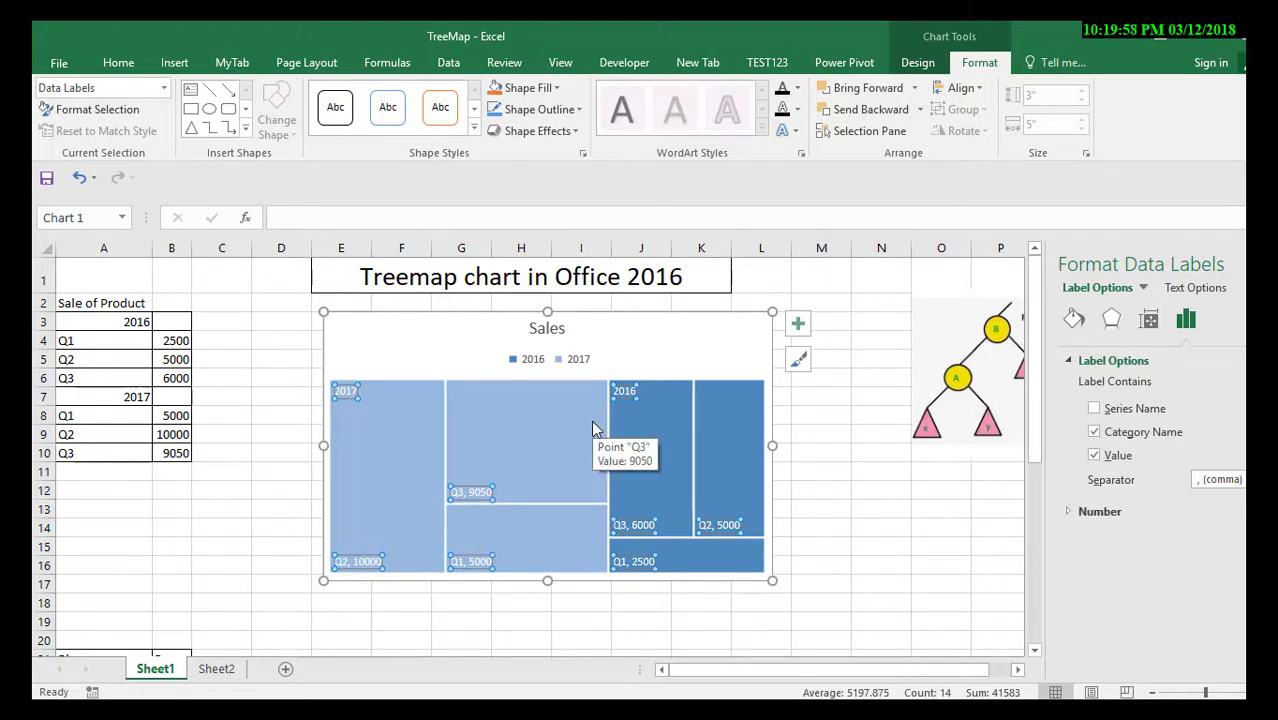
pyautogui.click(600, 360)
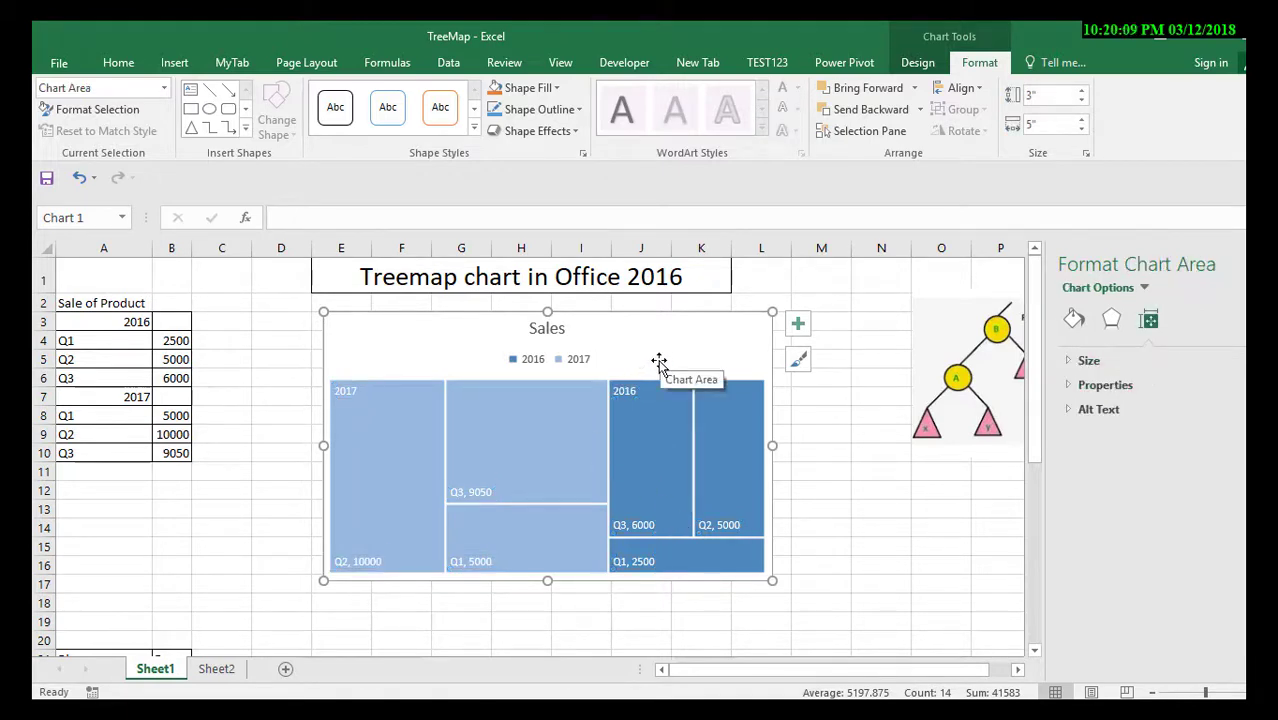
pyautogui.moveTo(670, 383)
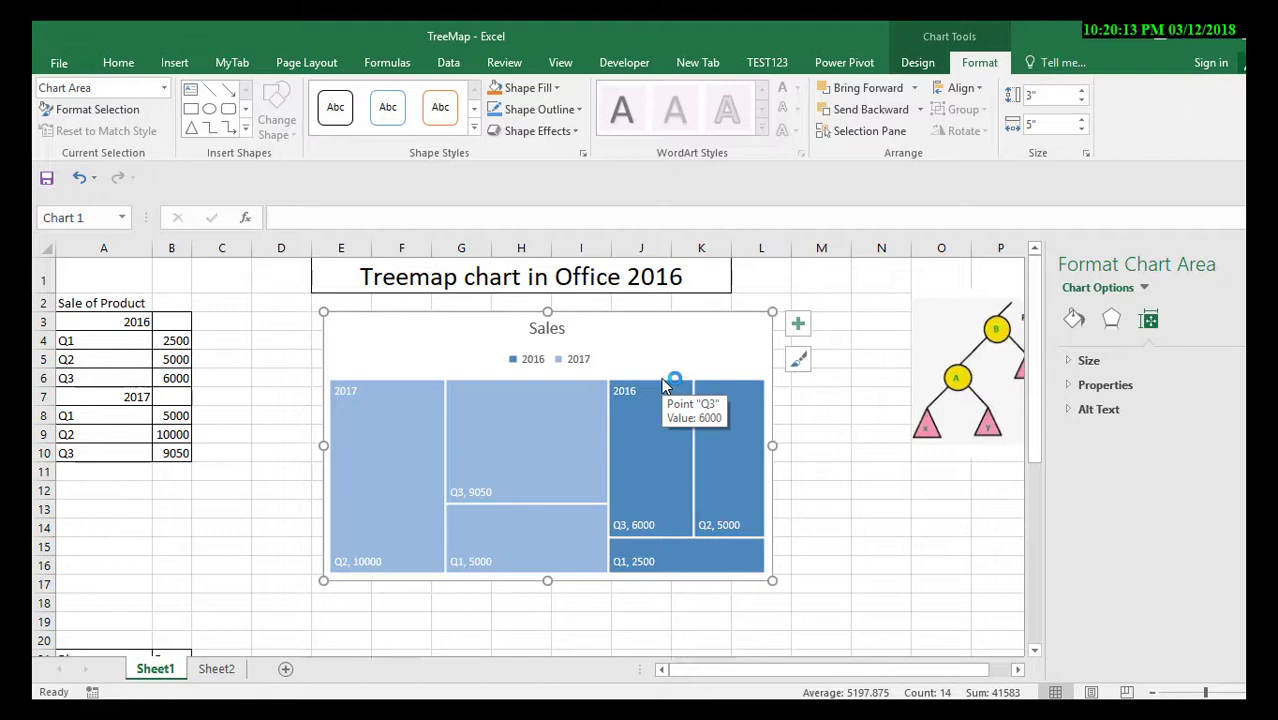
# - Convert the Sales treemap into a sunburst chart and deselect it
pyautogui.click(120, 66)
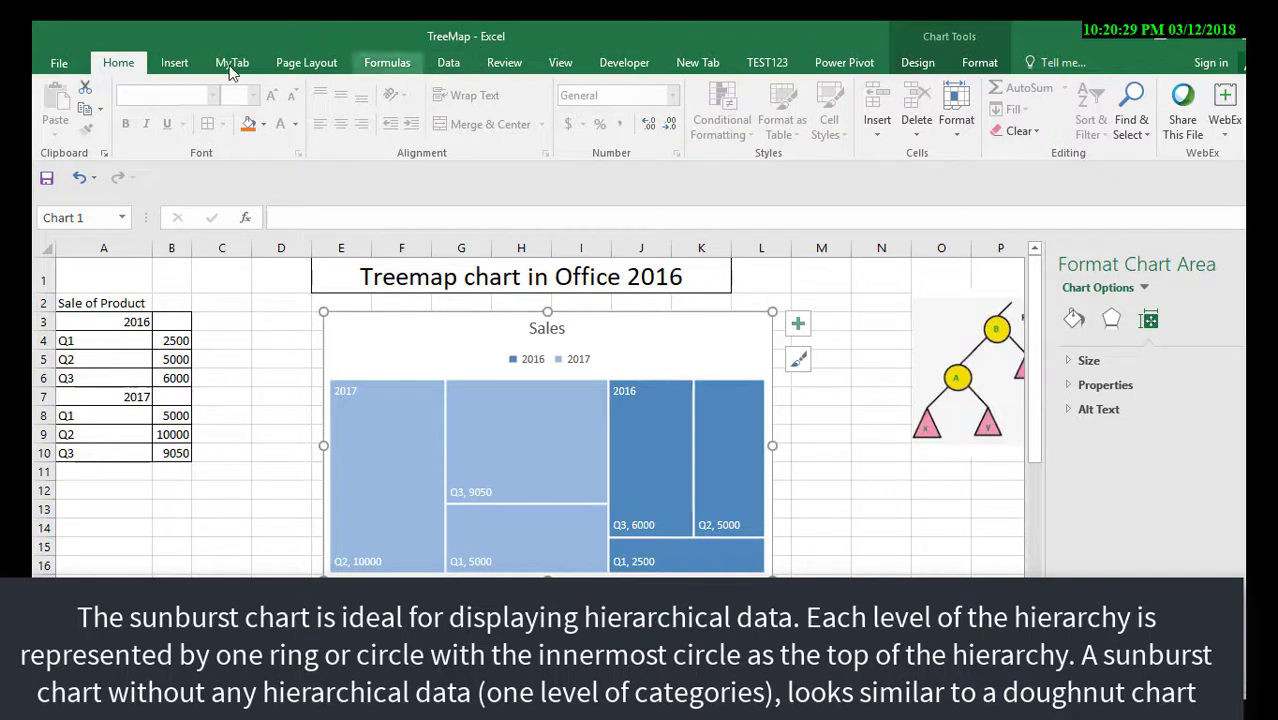
pyautogui.click(175, 64)
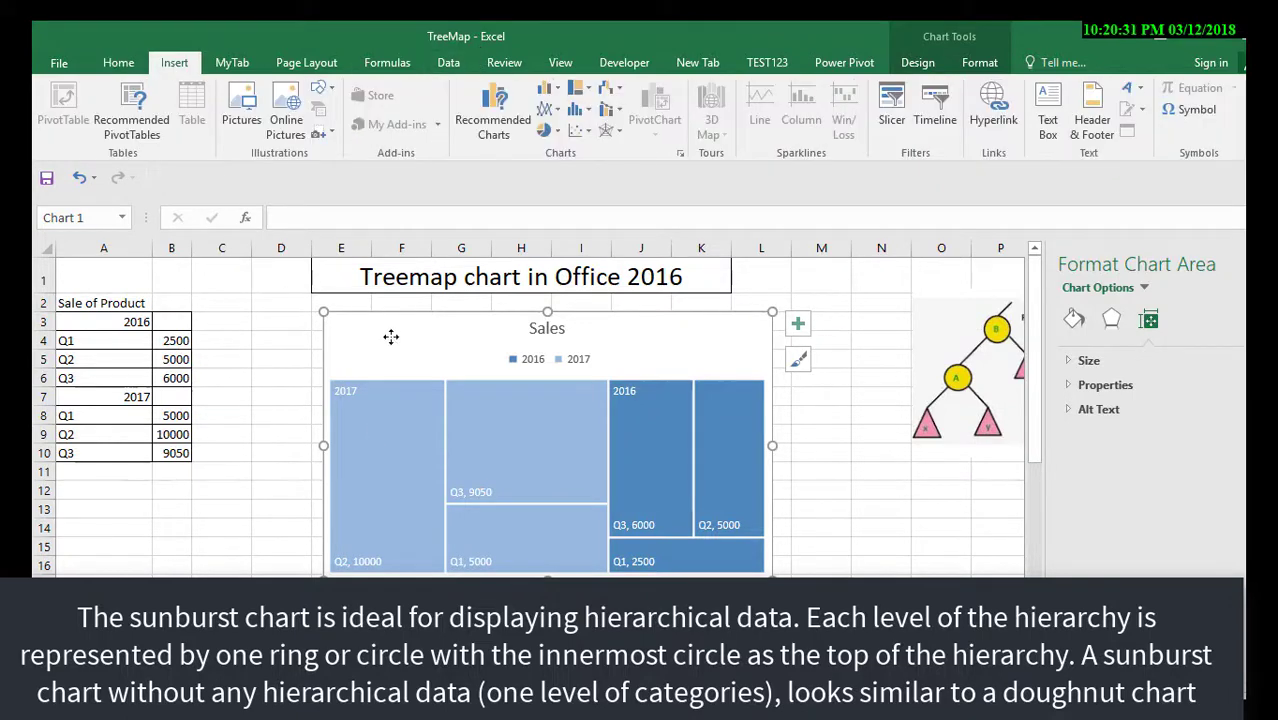
pyautogui.click(595, 92)
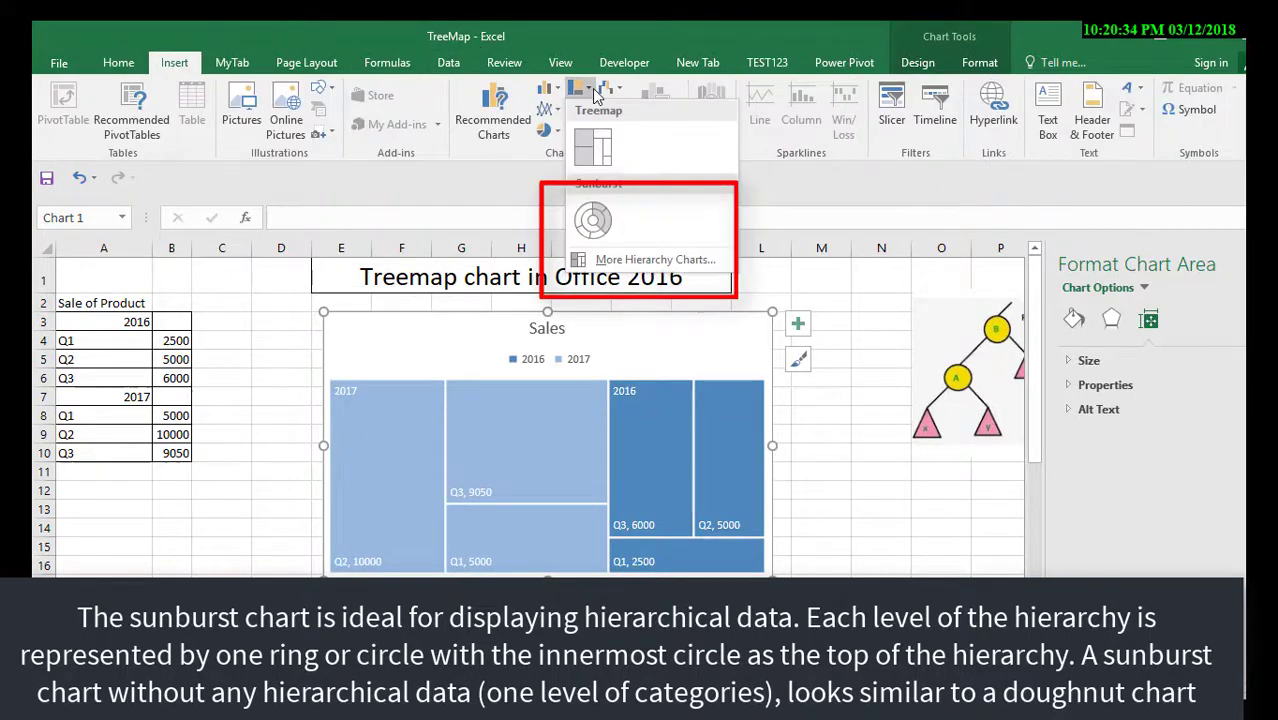
pyautogui.click(593, 221)
pyautogui.click(726, 475)
pyautogui.click(814, 478)
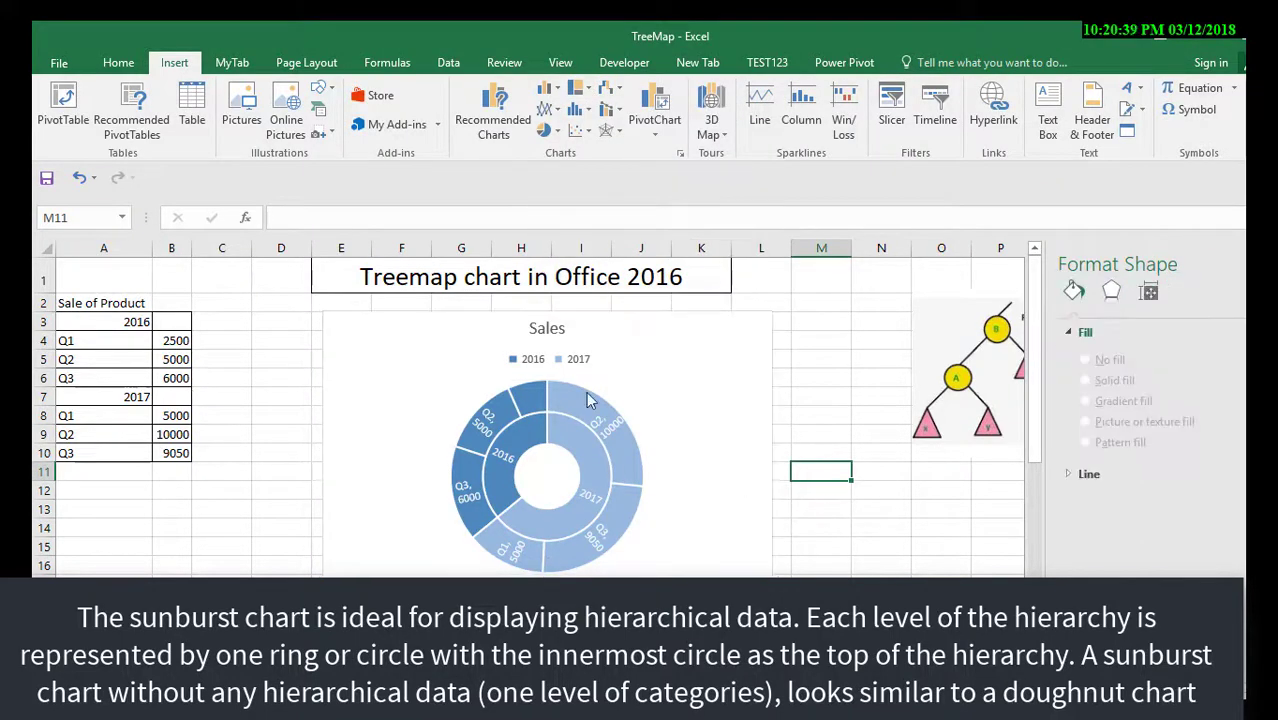
# - Select the quarter and year labels in A4:A10 to compare them with the sunburst chart
pyautogui.click(784, 545)
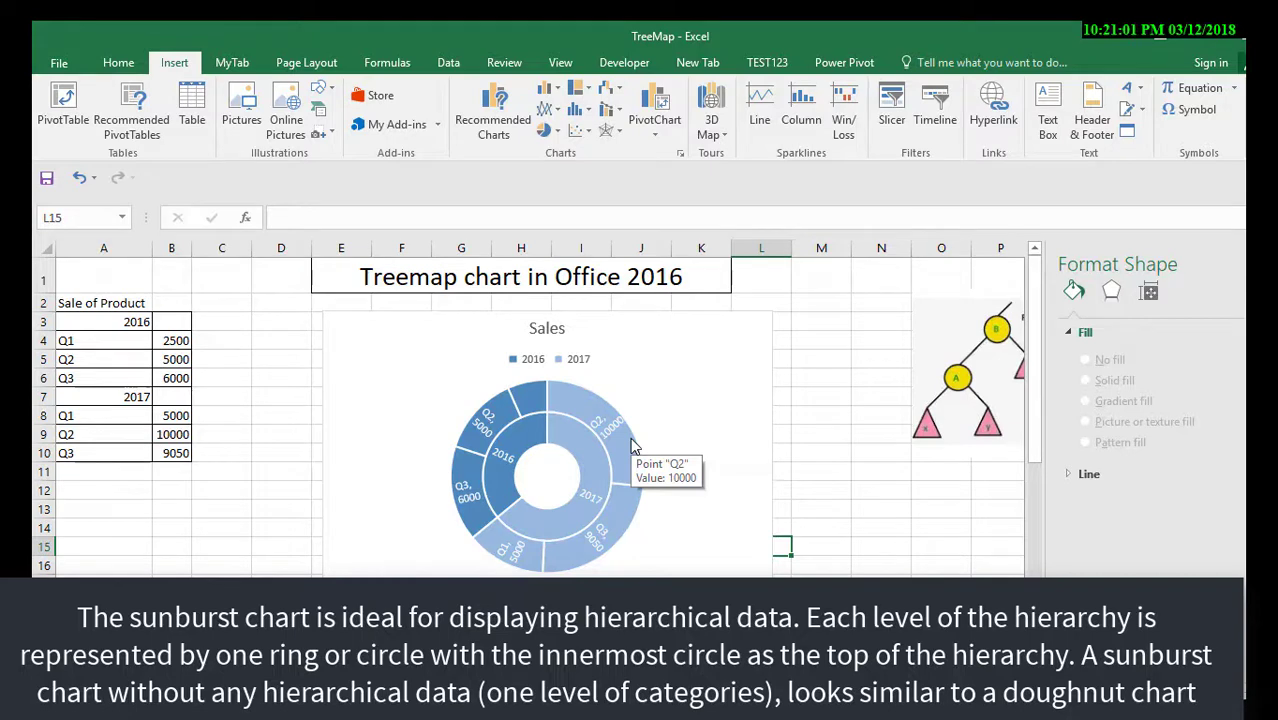
pyautogui.click(724, 490)
pyautogui.moveTo(115, 341); pyautogui.dragTo(120, 452)
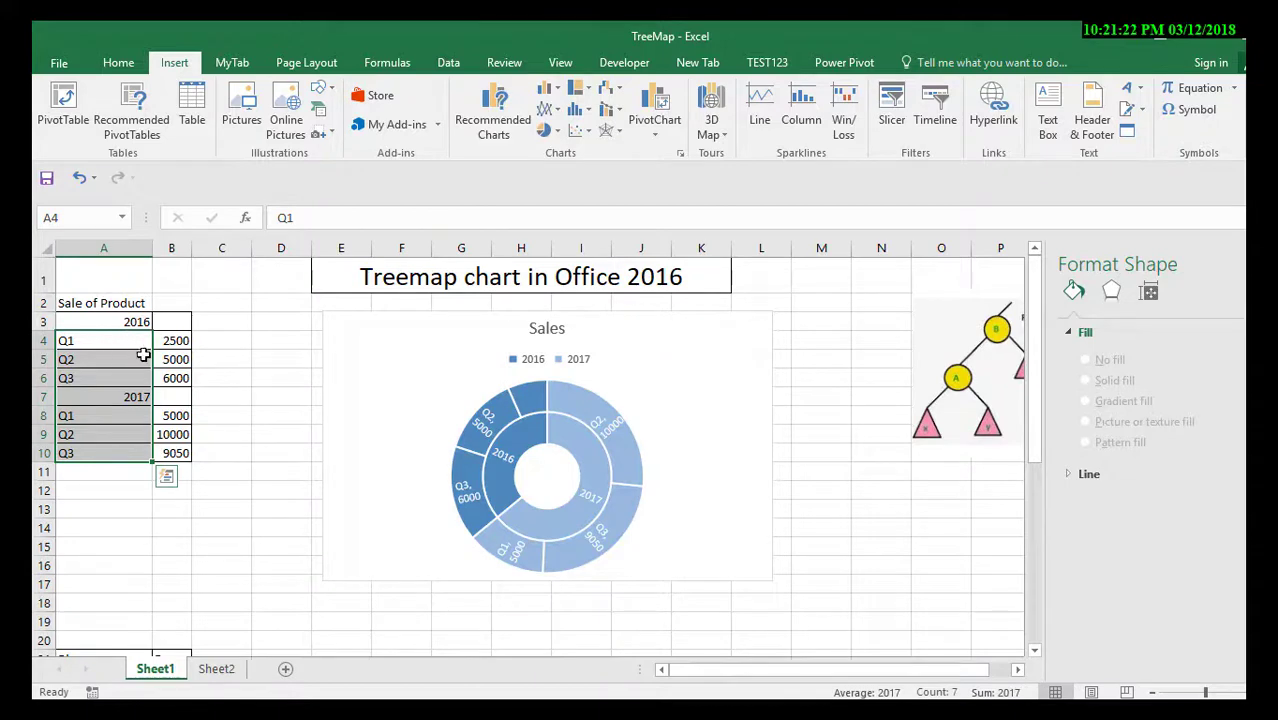
# - Delete the existing treemap chart on Sheet2
pyautogui.click(212, 670)
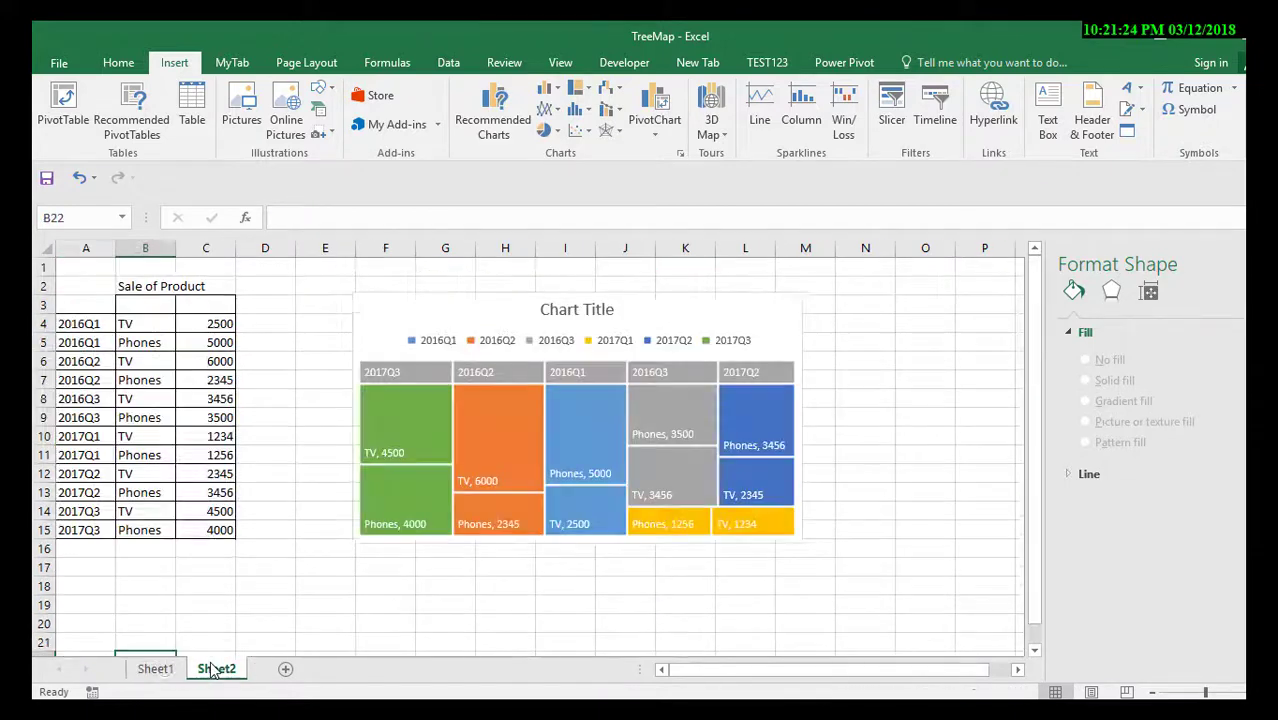
pyautogui.click(381, 333)
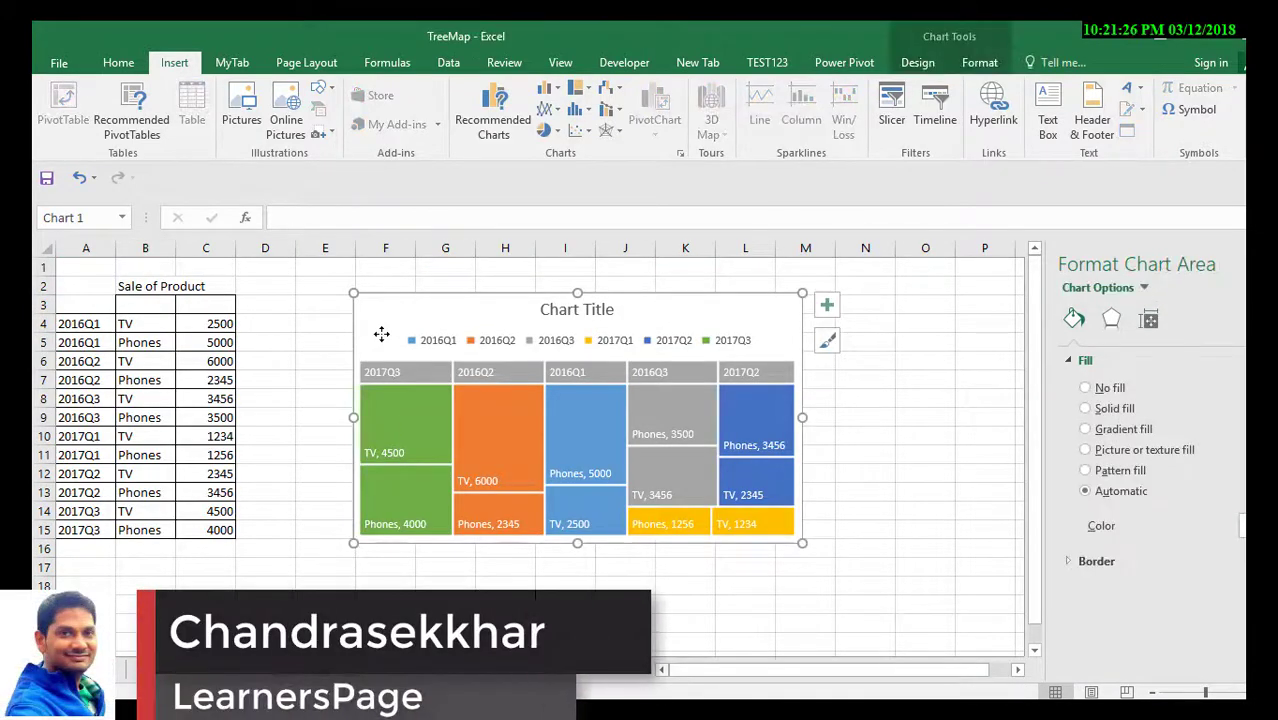
pyautogui.press('Delete')
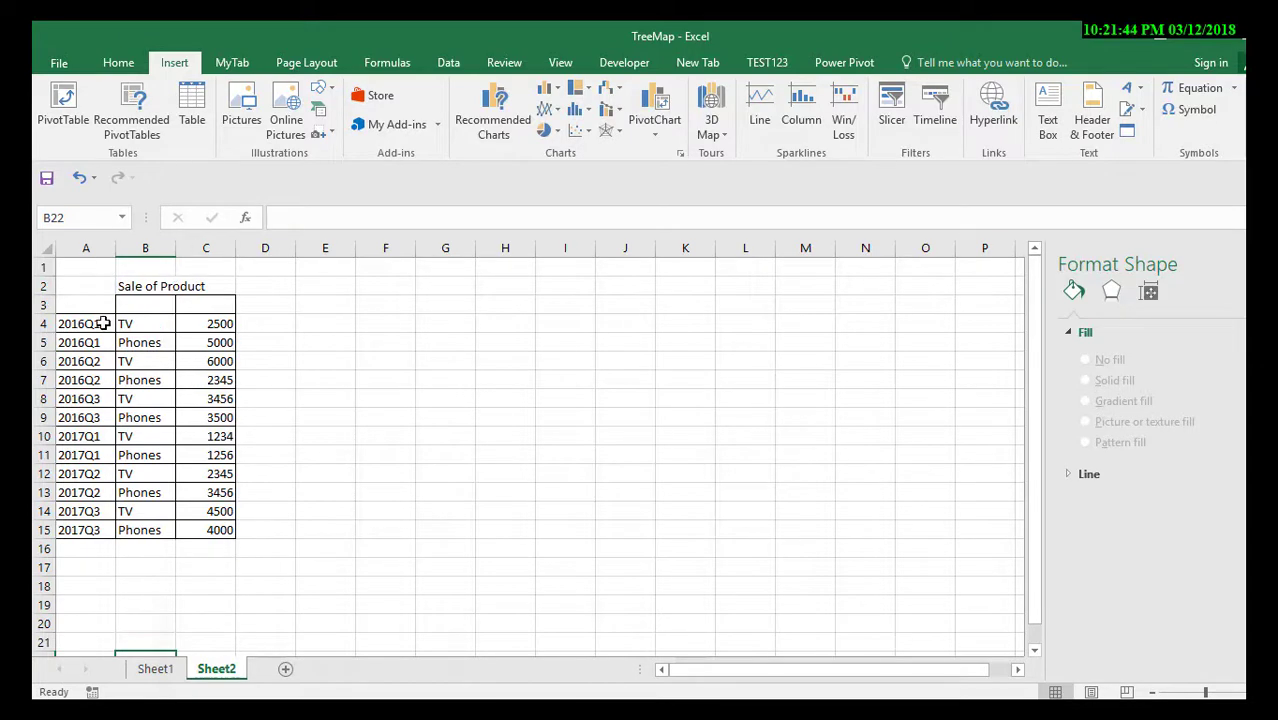
# - Insert a treemap chart from the quarterly TV and Phones sales in A4:C15 and shift it slightly beside the data
pyautogui.moveTo(100, 322); pyautogui.dragTo(211, 531)
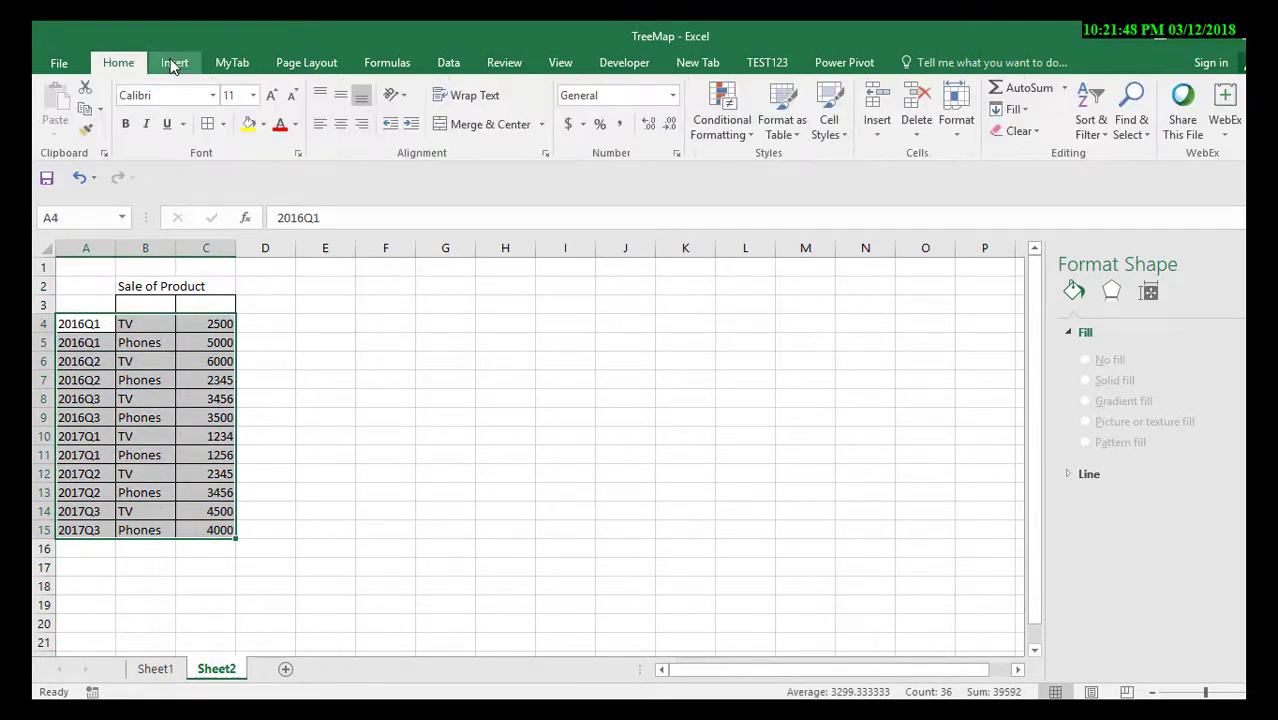
pyautogui.click(584, 90)
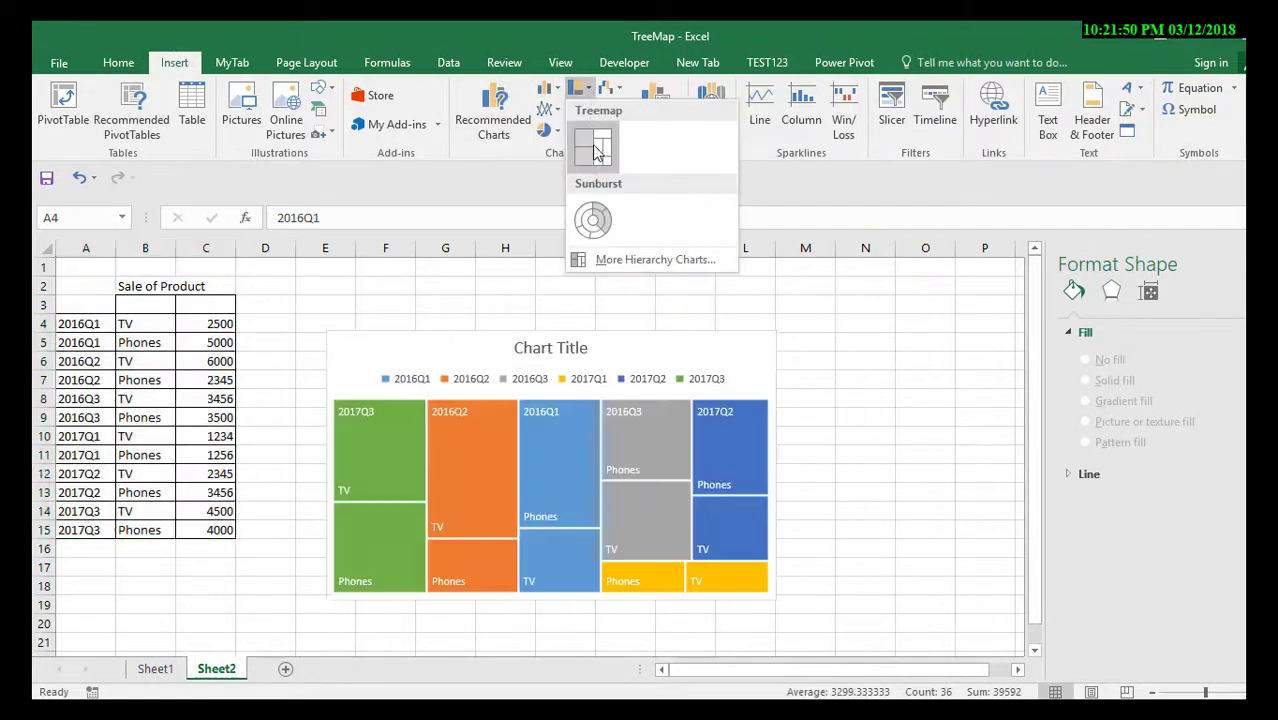
pyautogui.click(593, 148)
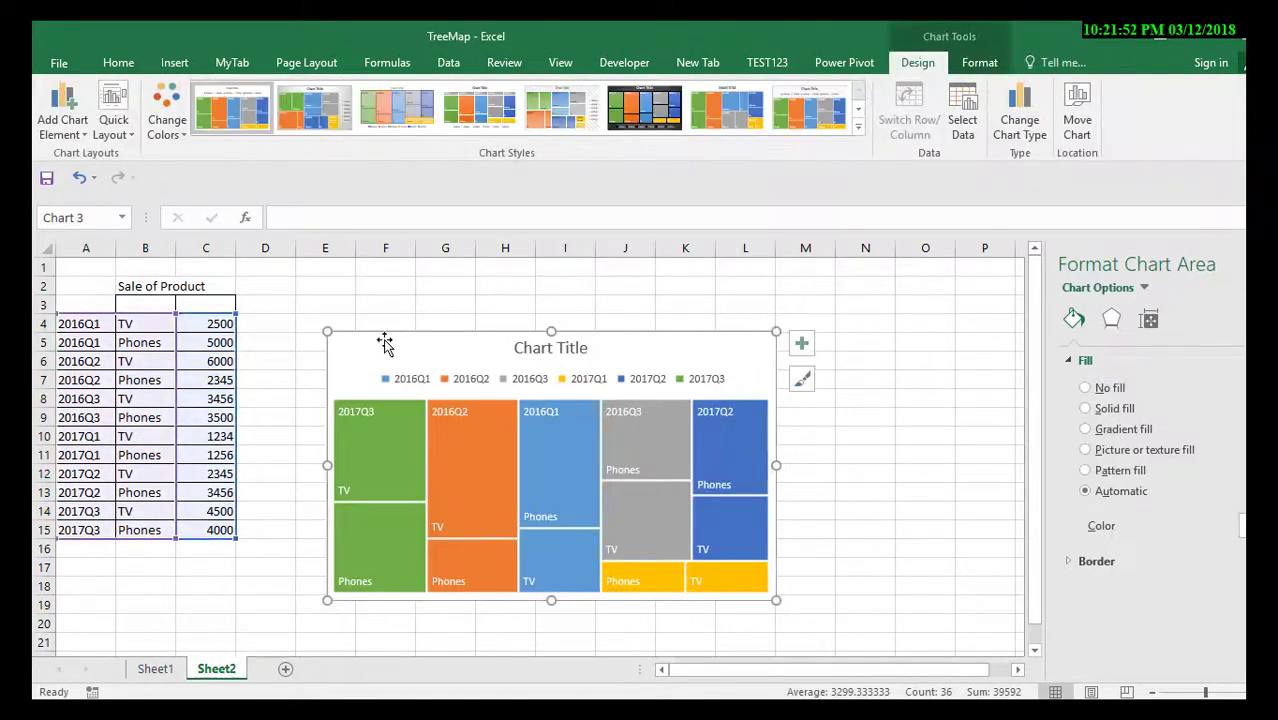
pyautogui.moveTo(376, 335)
pyautogui.mouseDown()
pyautogui.moveTo(341, 263)
pyautogui.moveTo(396, 323)
pyautogui.mouseUp()
# - Edit the treemap's data series to take its name from B2 and its values from C4:C15
pyautogui.rightClick(478, 450)
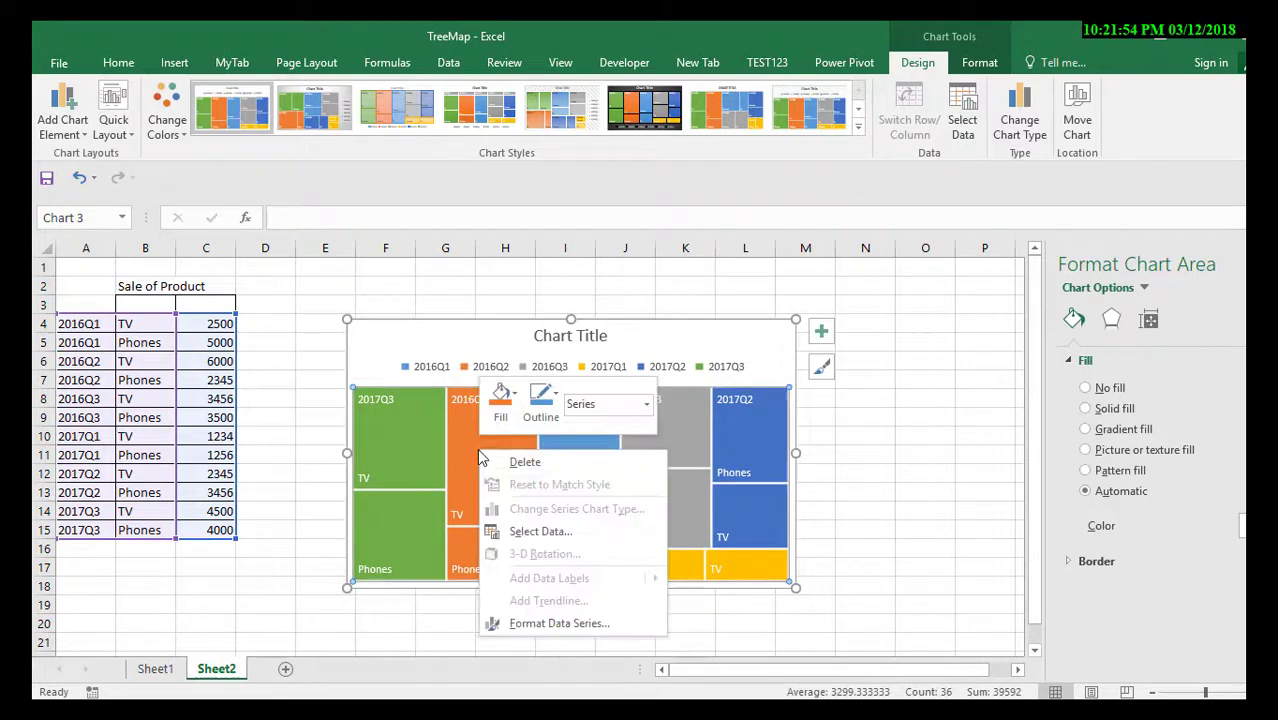
pyautogui.click(563, 535)
pyautogui.click(355, 416)
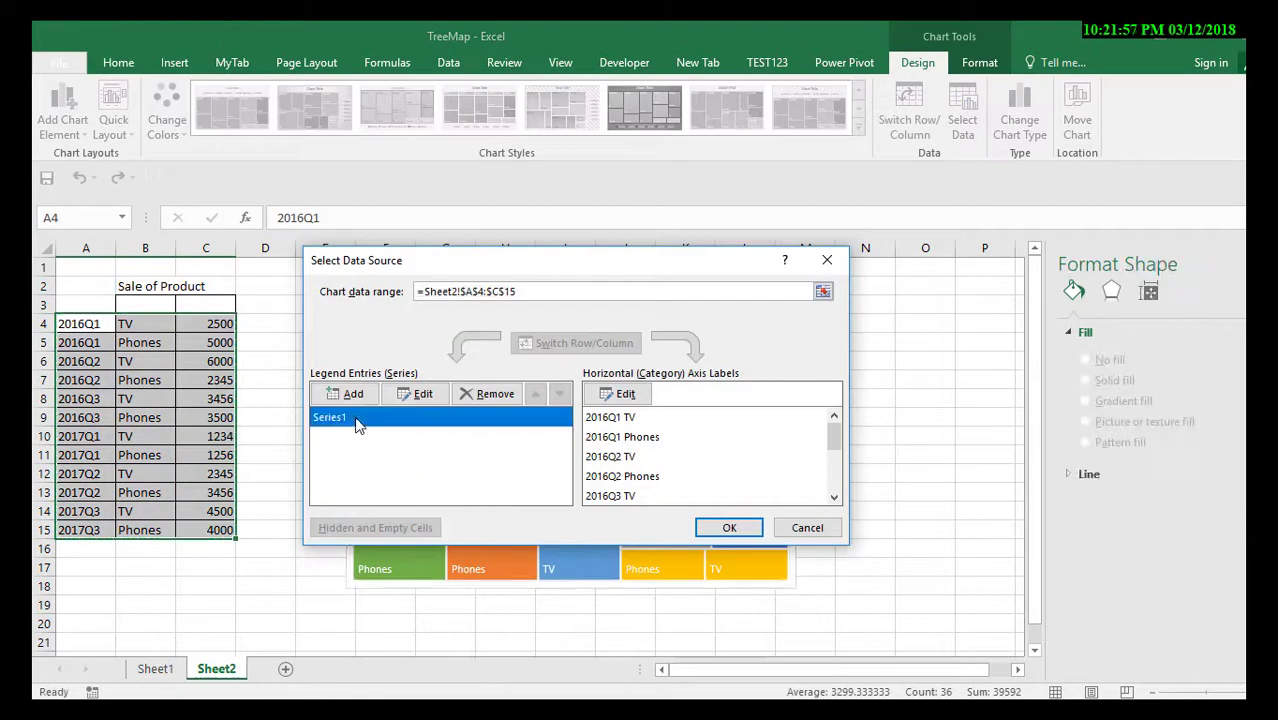
pyautogui.click(431, 394)
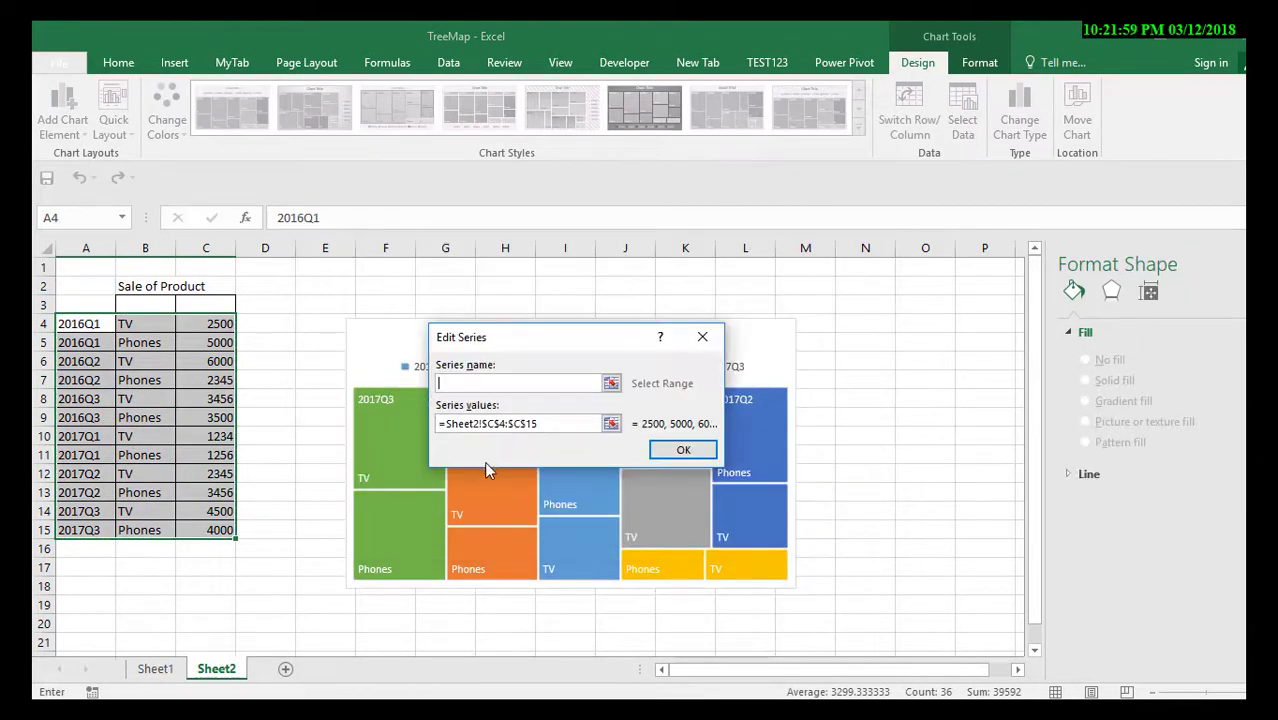
pyautogui.click(160, 285)
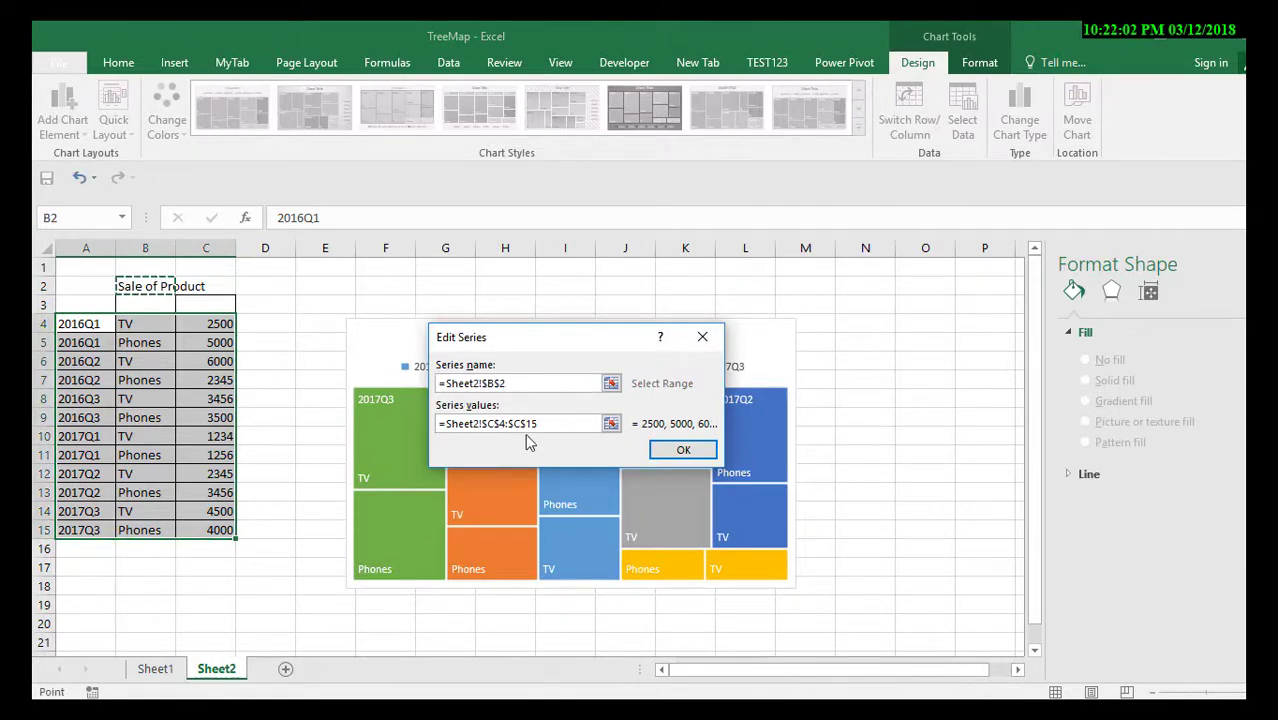
pyautogui.press('Tab')
pyautogui.click(611, 424)
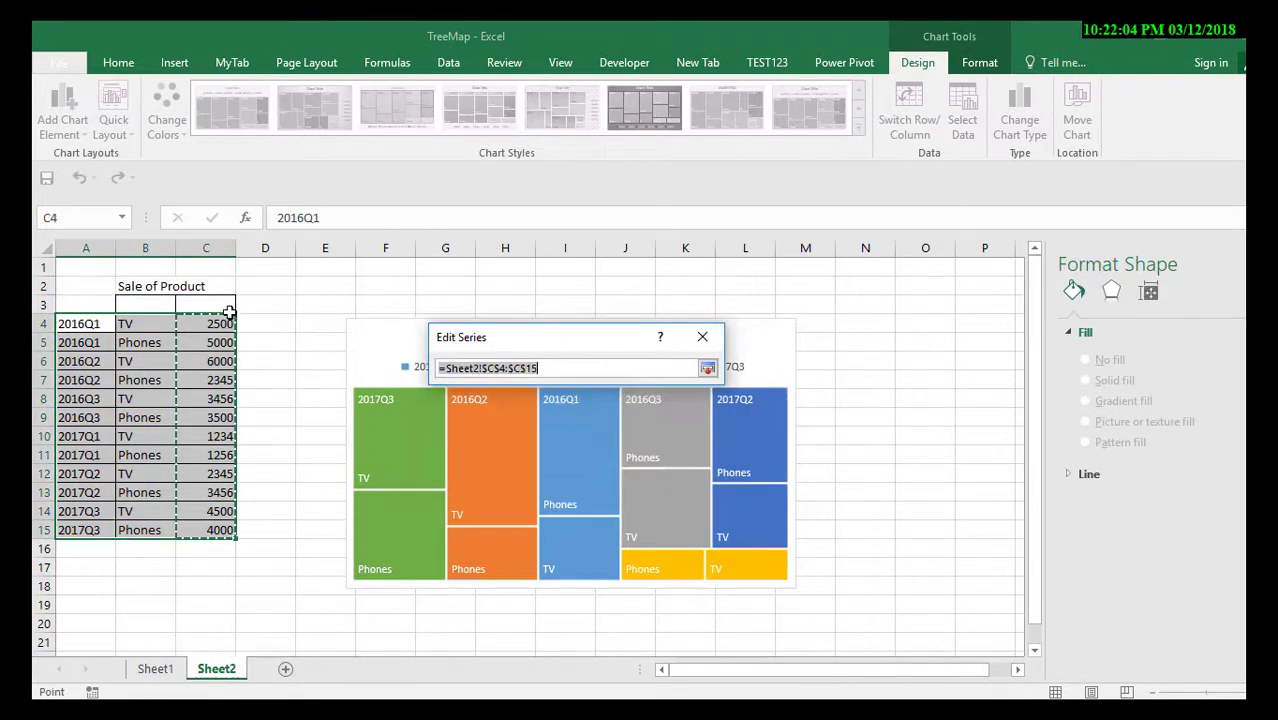
pyautogui.moveTo(210, 322); pyautogui.dragTo(187, 538)
pyautogui.click(709, 370)
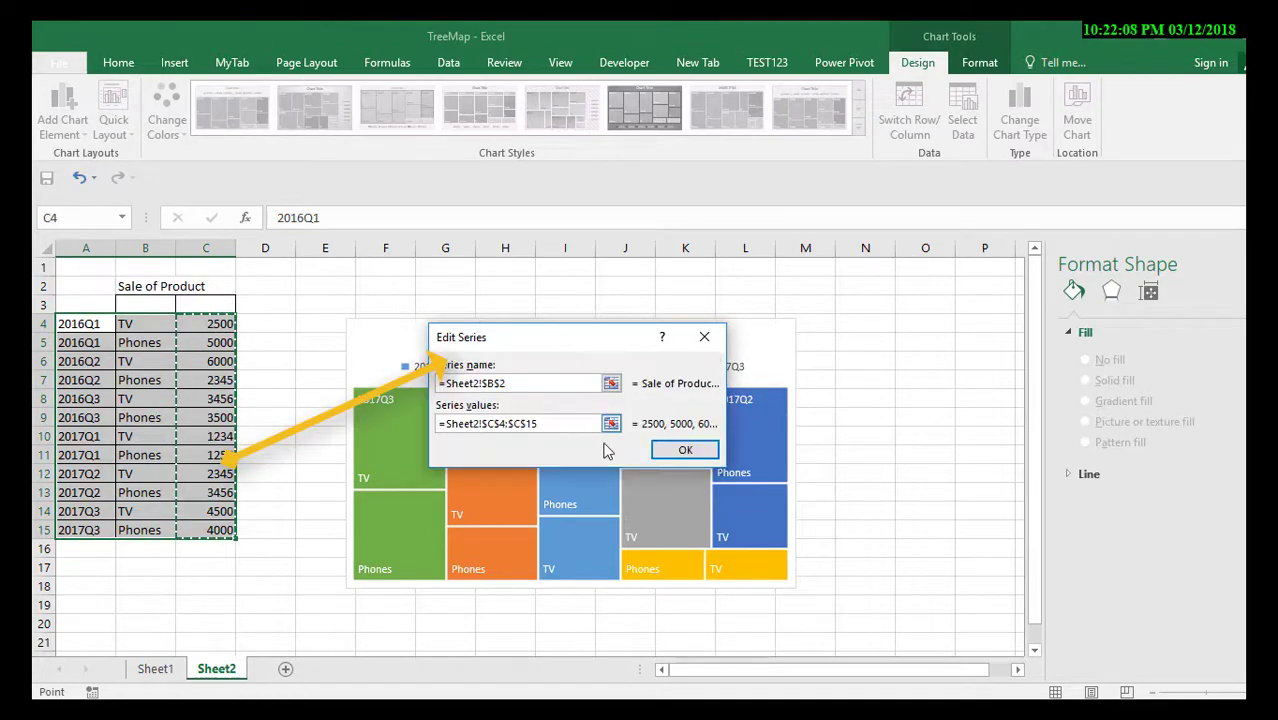
pyautogui.press('Return')
# - Set the treemap's category axis labels to the range A4:B15 and apply the data source
pyautogui.click(617, 393)
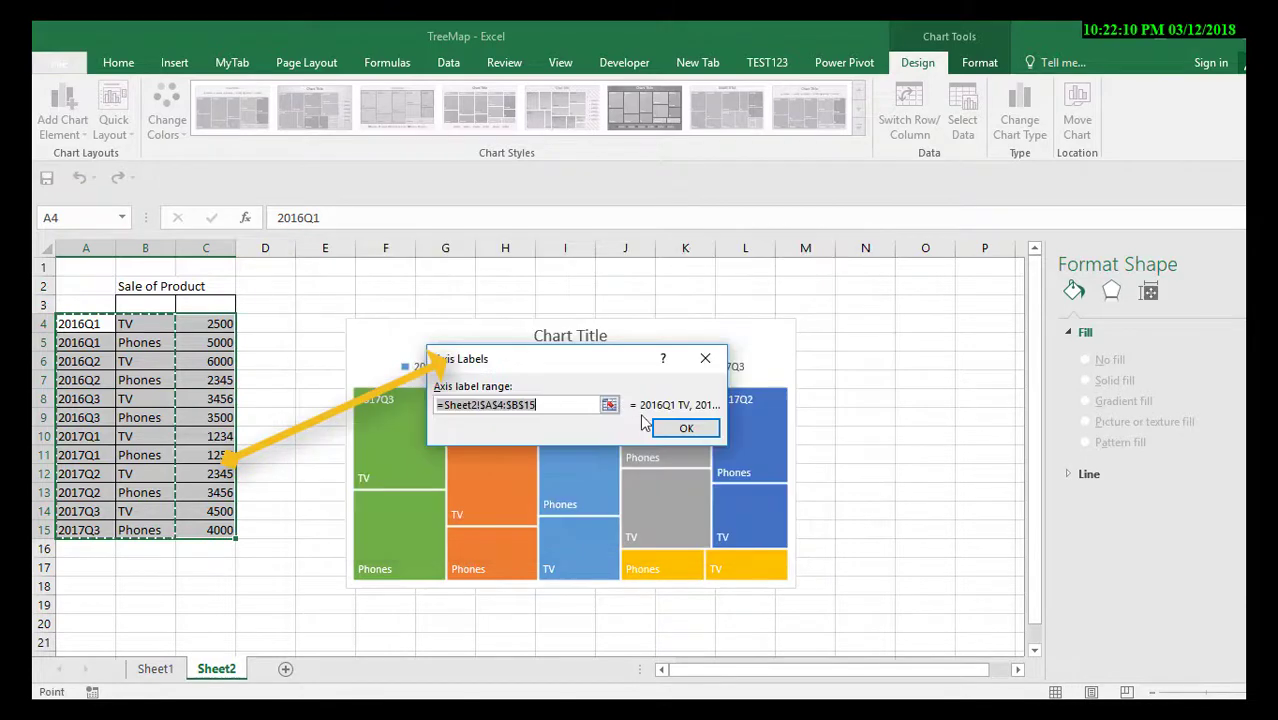
pyautogui.moveTo(78, 325); pyautogui.dragTo(134, 528)
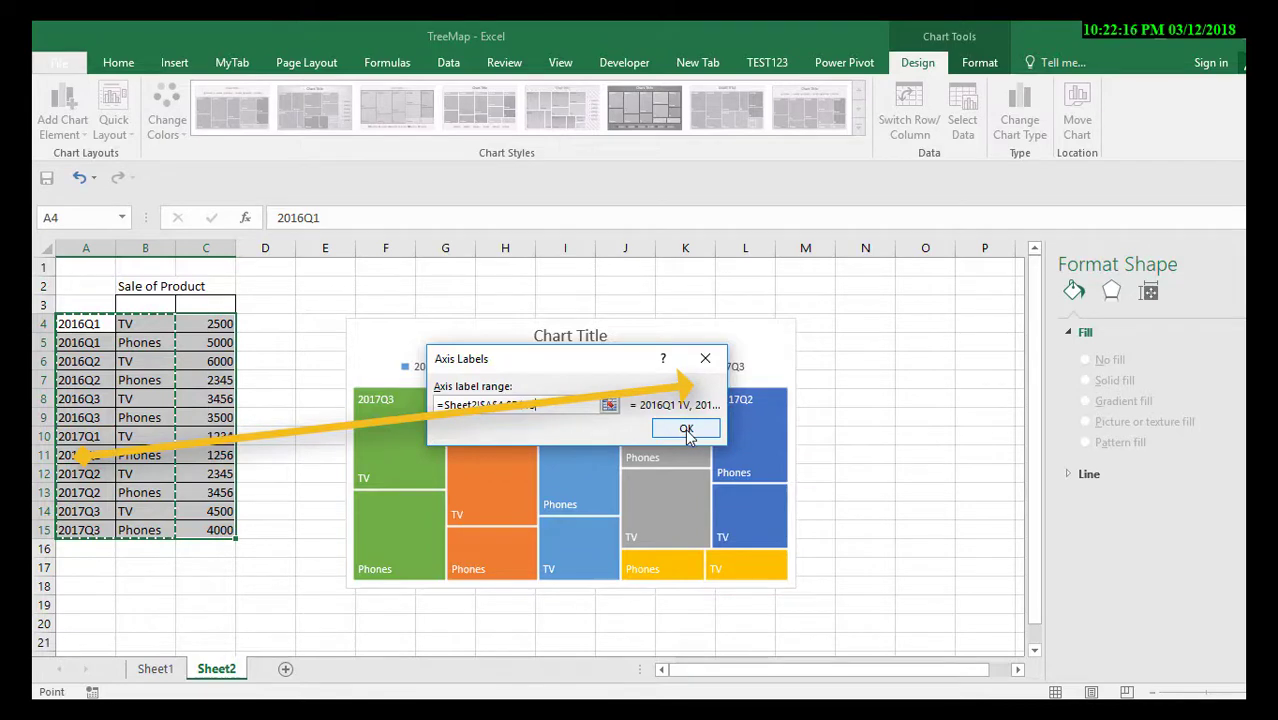
pyautogui.click(687, 430)
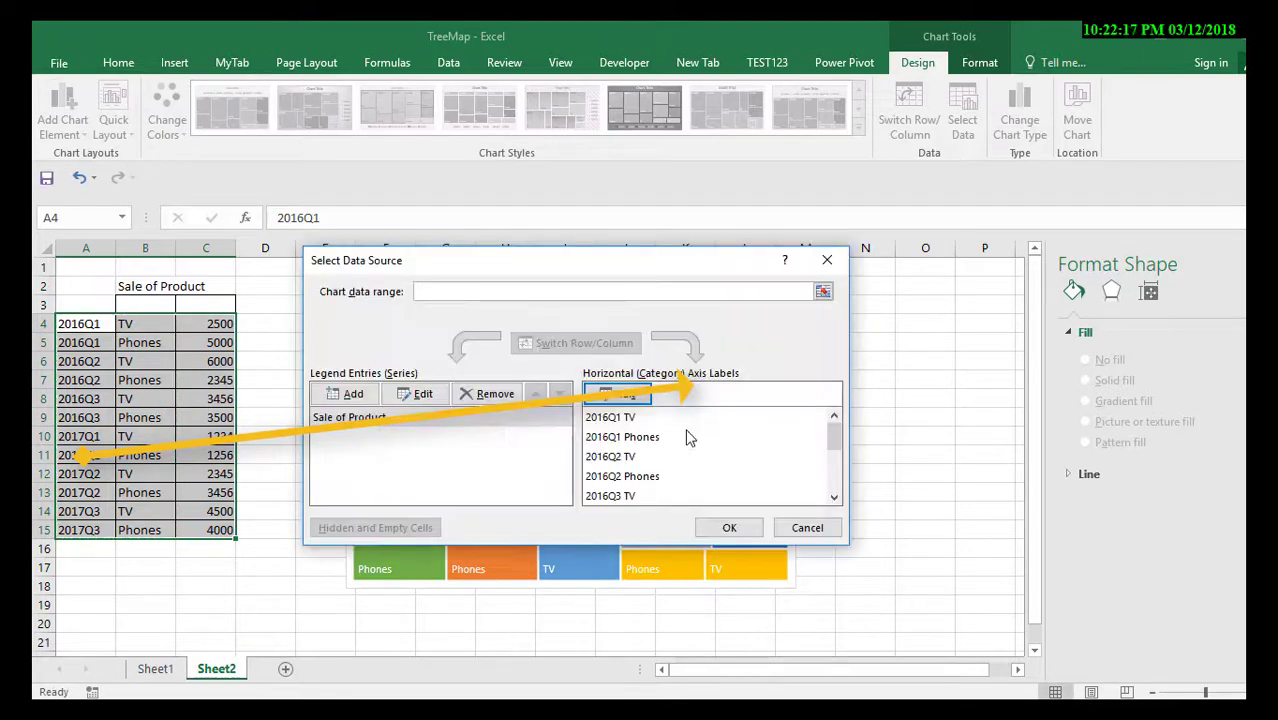
pyautogui.click(727, 528)
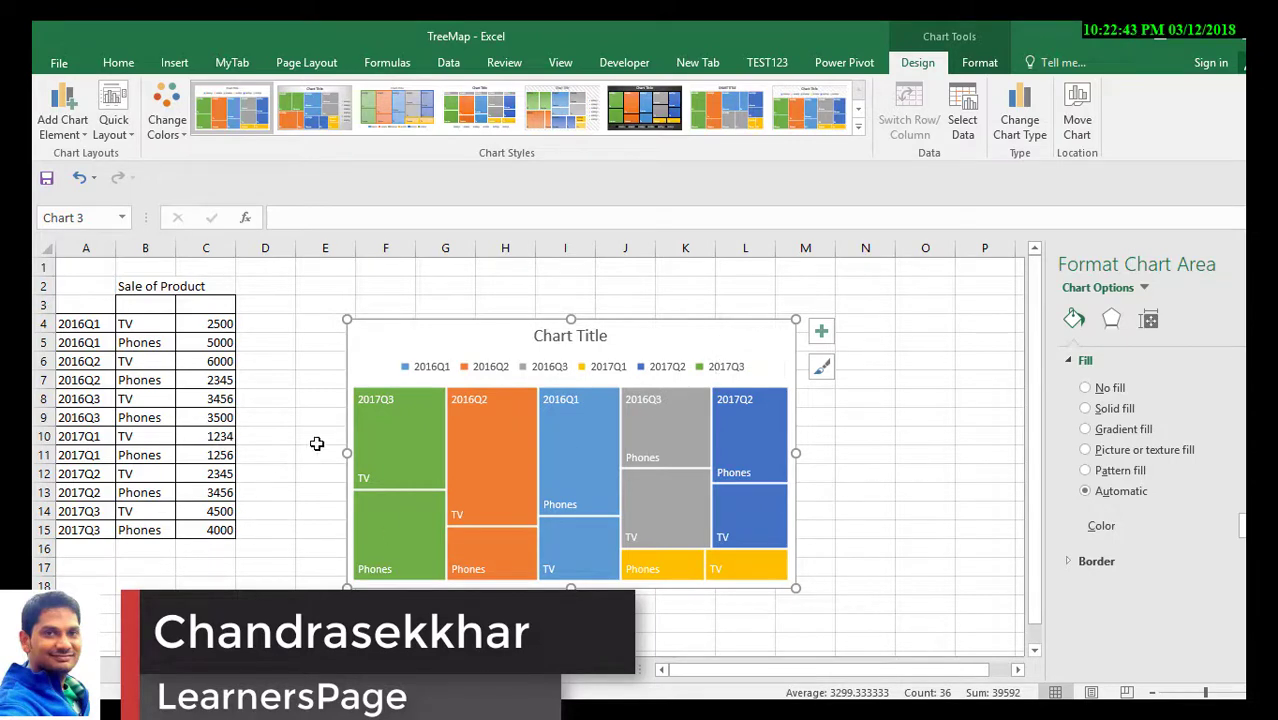
# - Add the values to the treemap's data labels alongside the category names and deselect the chart
pyautogui.moveTo(413, 451)
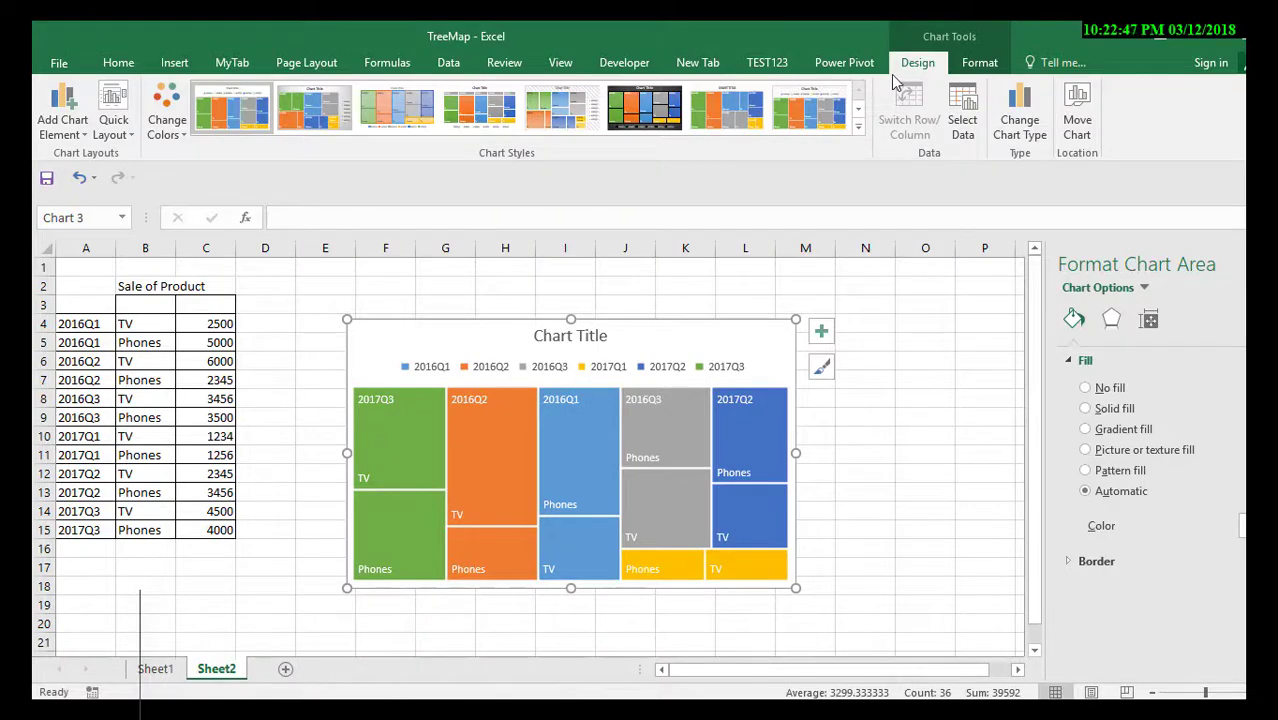
pyautogui.click(977, 63)
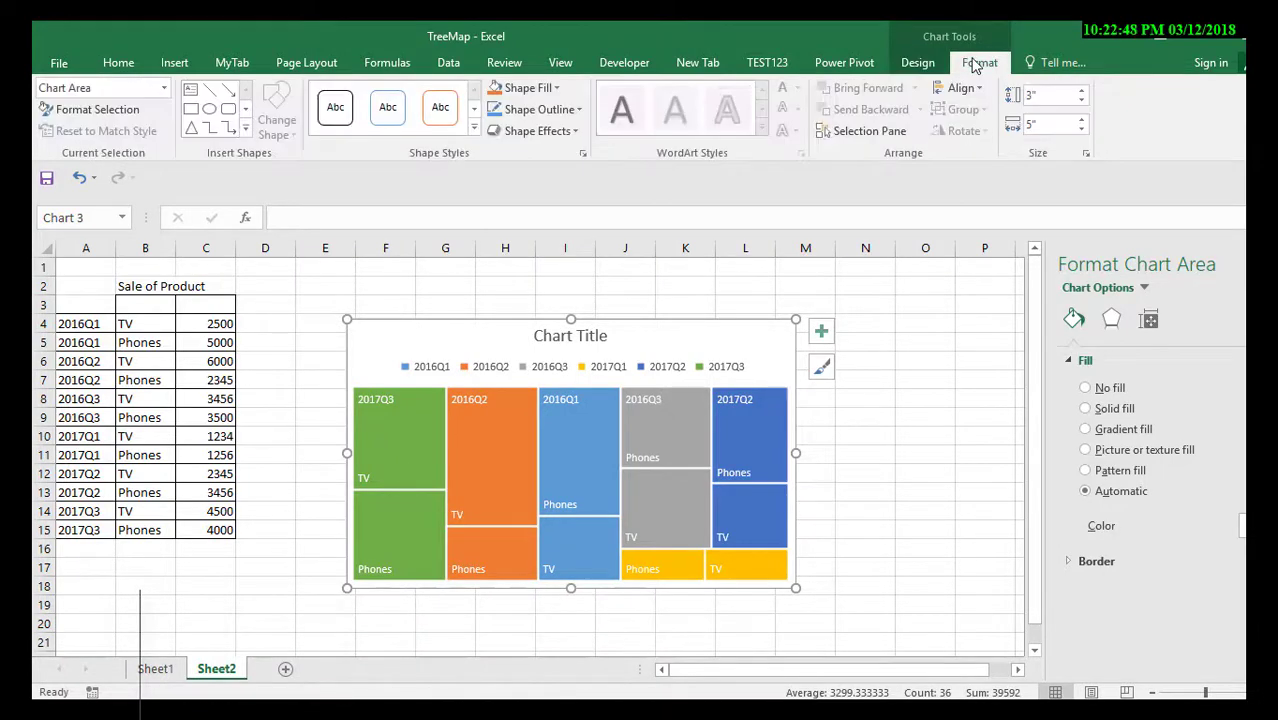
pyautogui.click(164, 88)
pyautogui.click(80, 145)
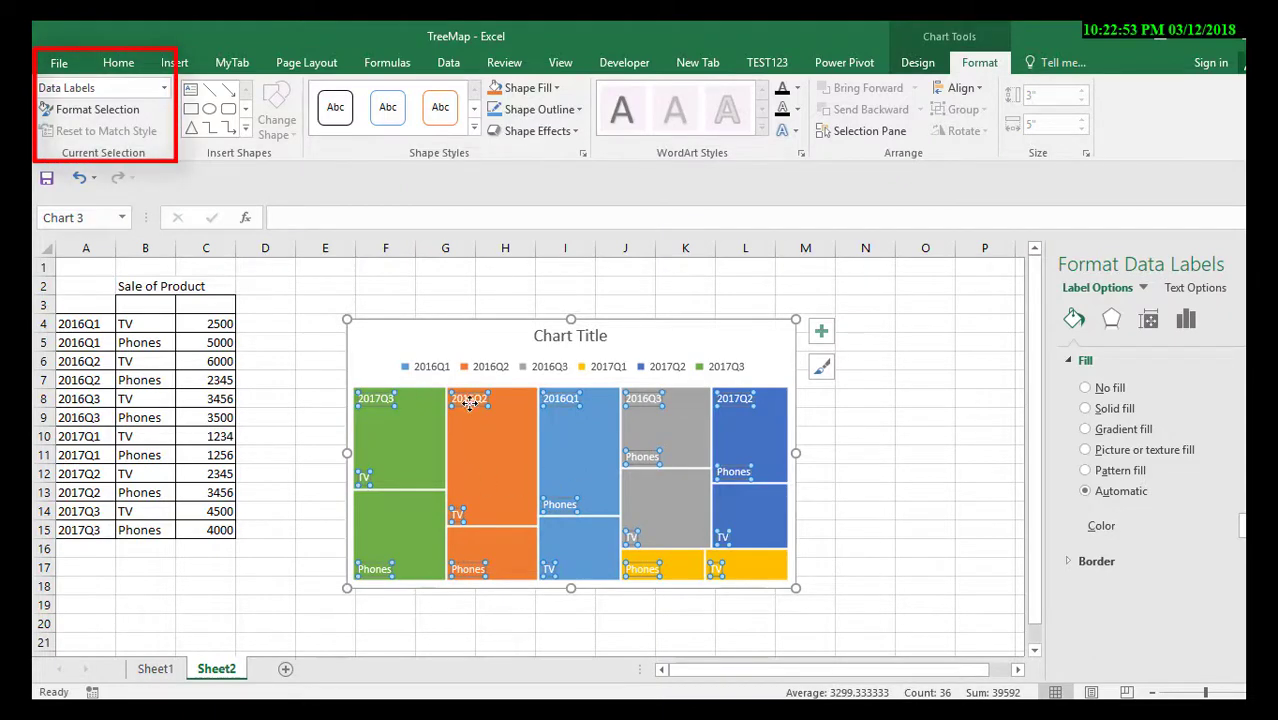
pyautogui.click(108, 113)
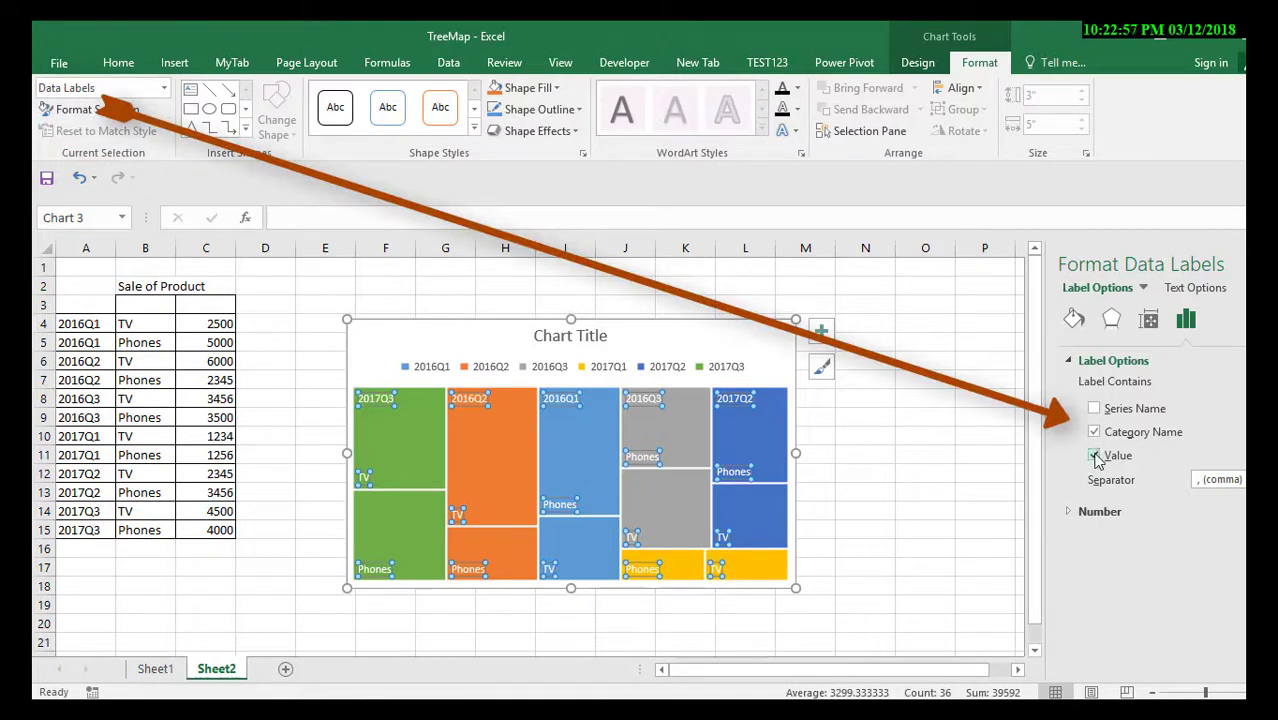
pyautogui.click(880, 492)
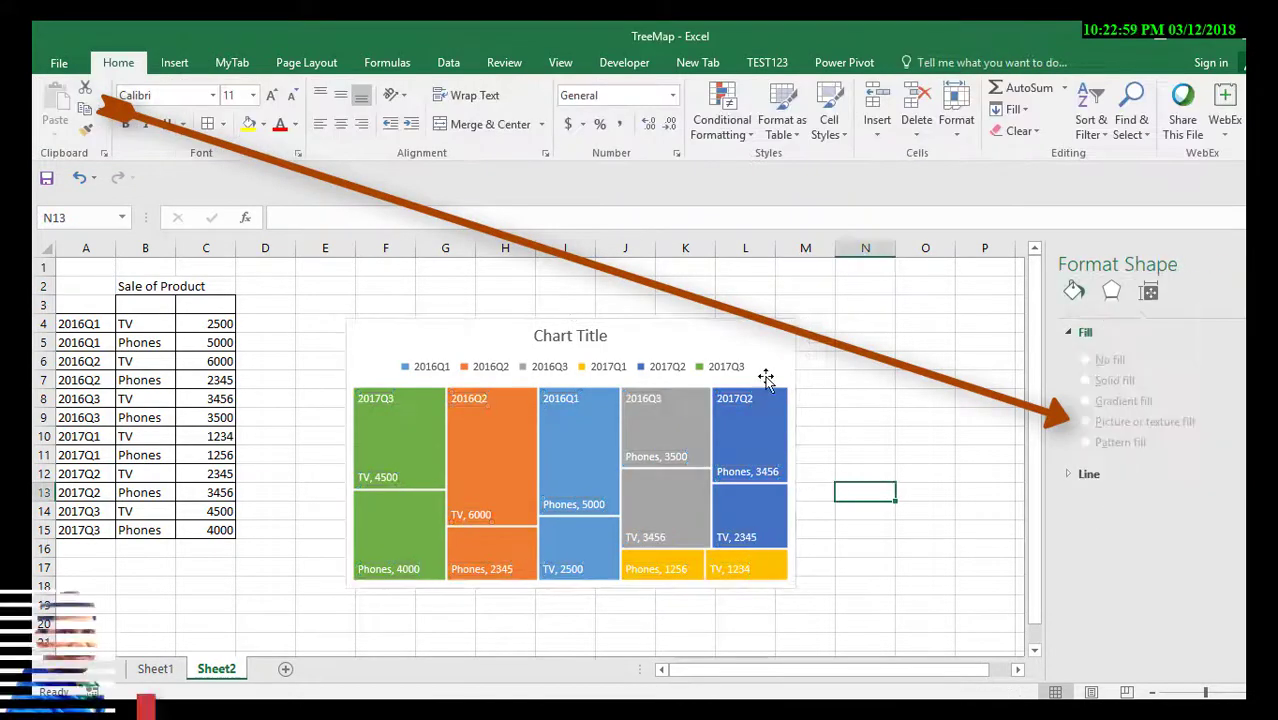
# - Preview the color palettes and chart styles available for the treemap without applying any
pyautogui.moveTo(388, 468)
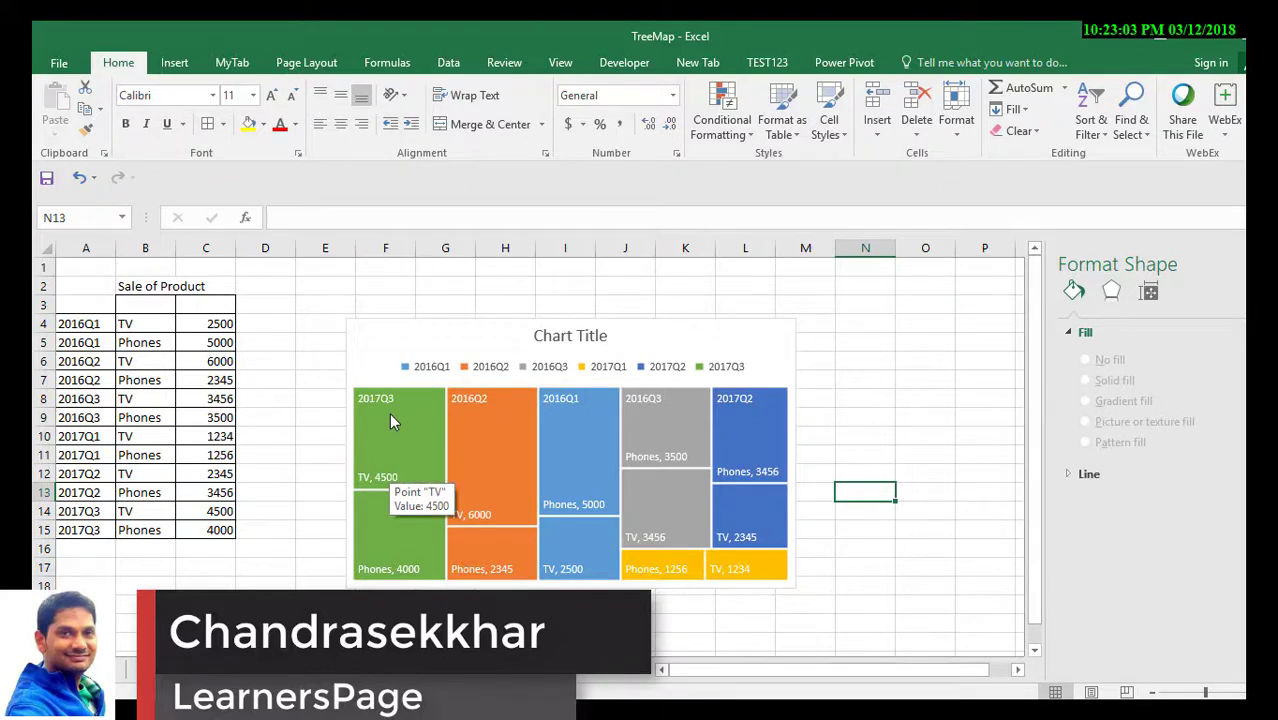
pyautogui.click(559, 442)
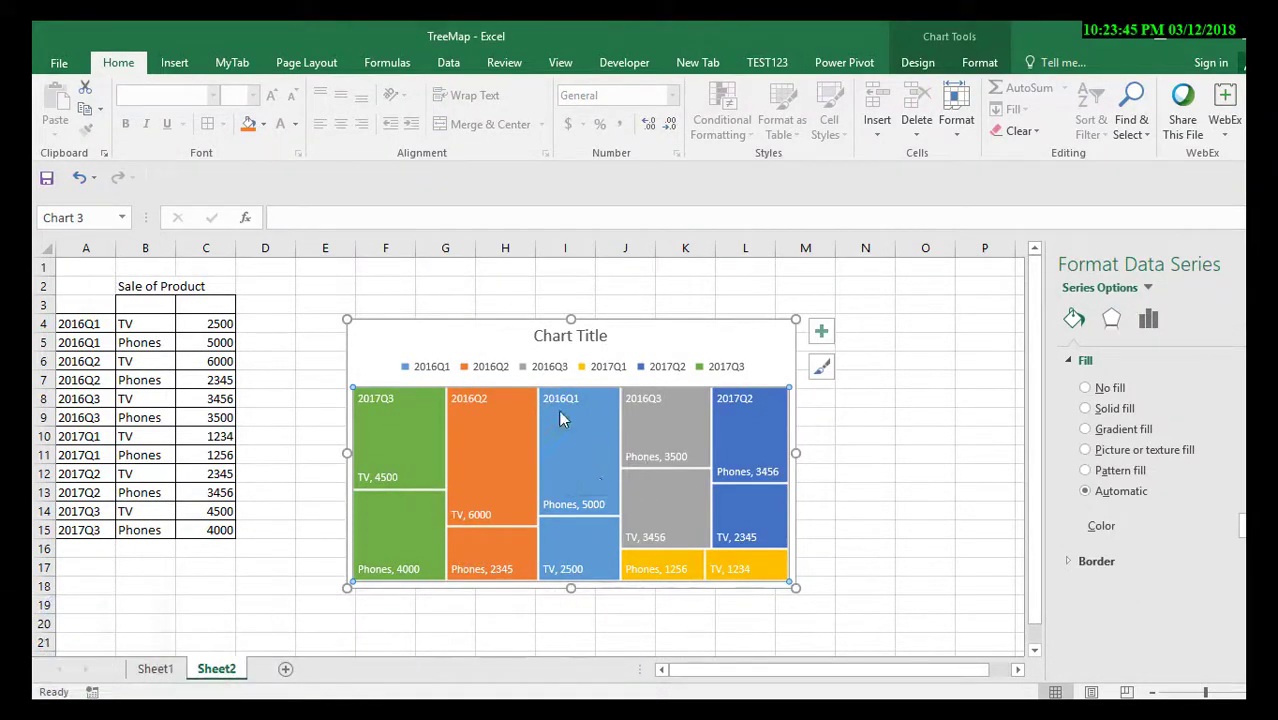
pyautogui.click(929, 64)
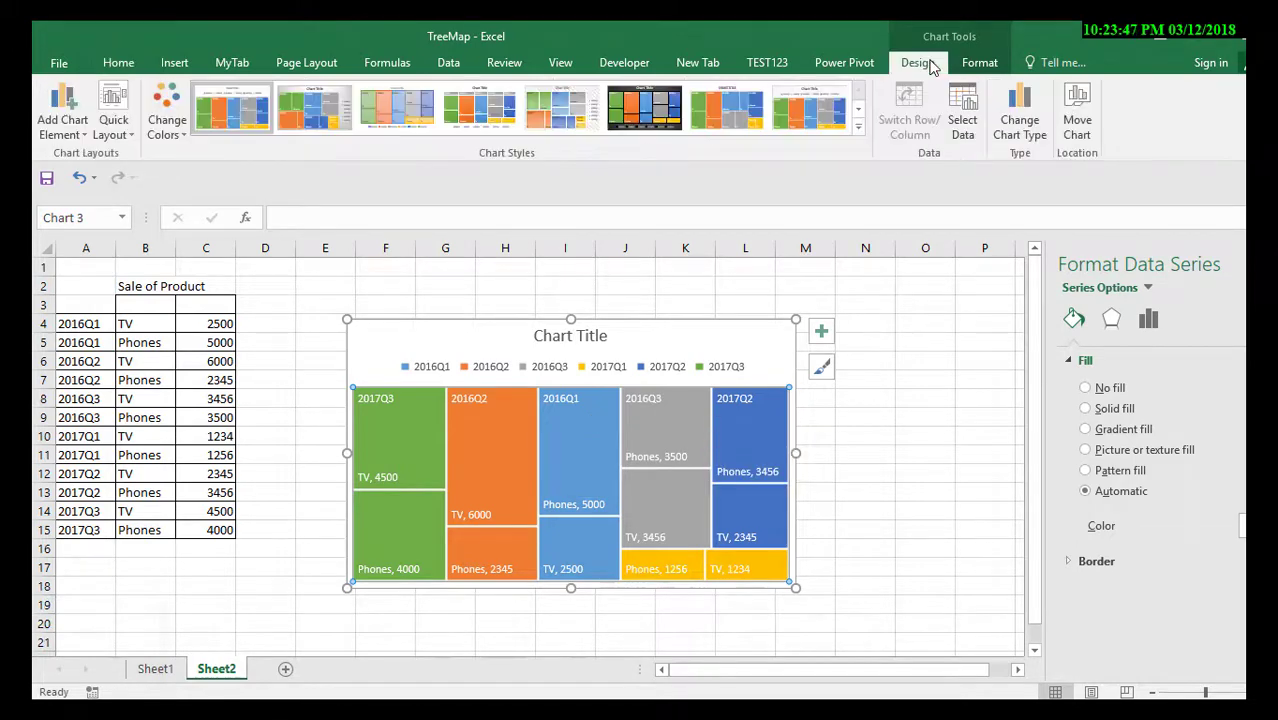
pyautogui.click(188, 128)
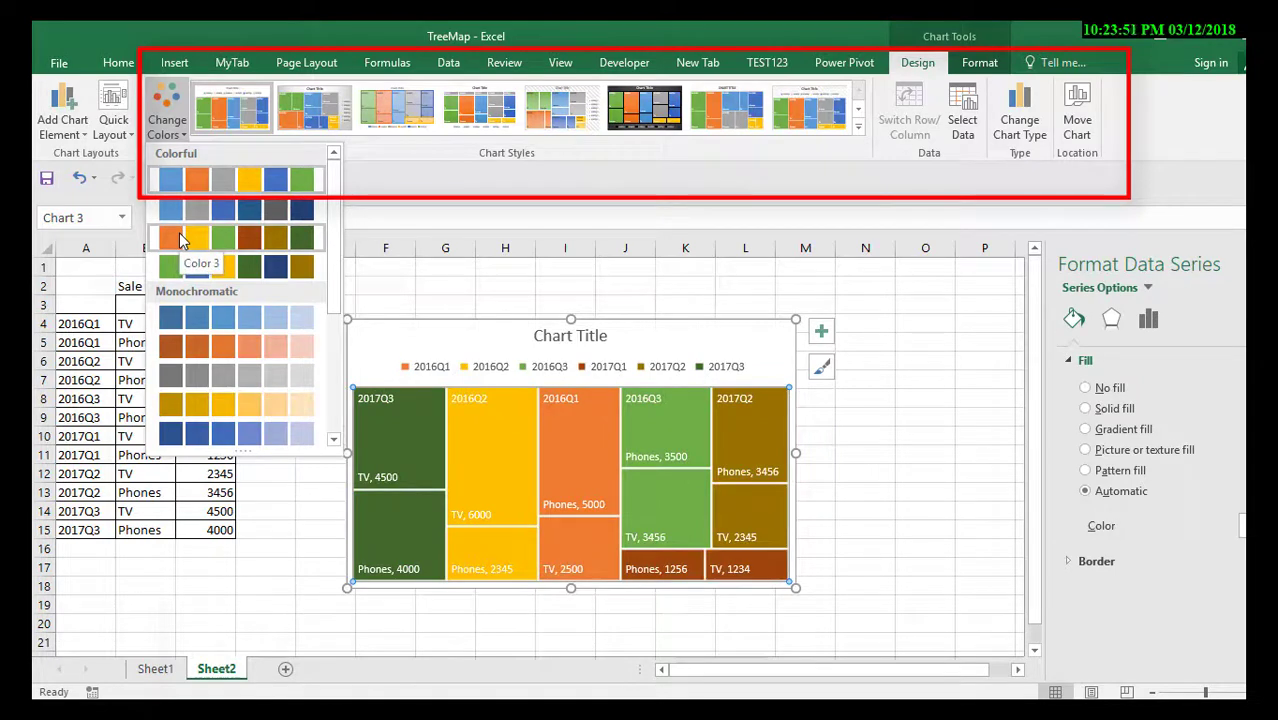
pyautogui.click(820, 368)
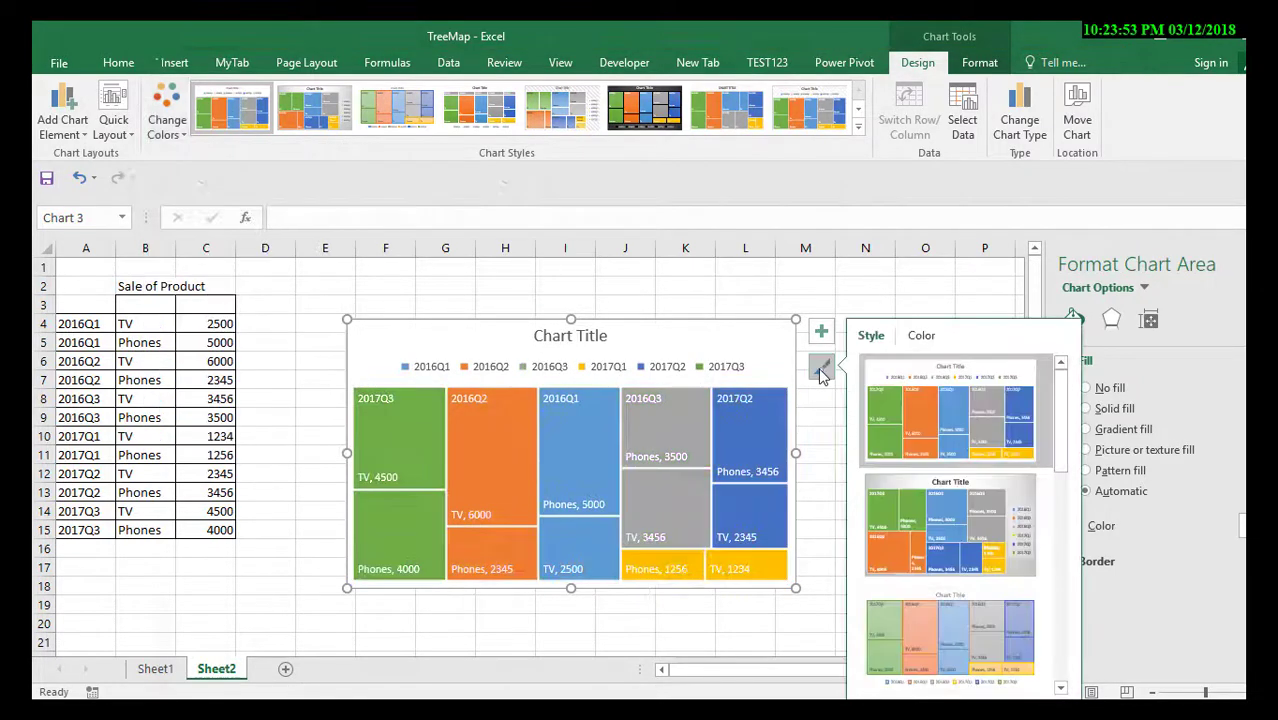
pyautogui.scroll(-5, 937, 598)
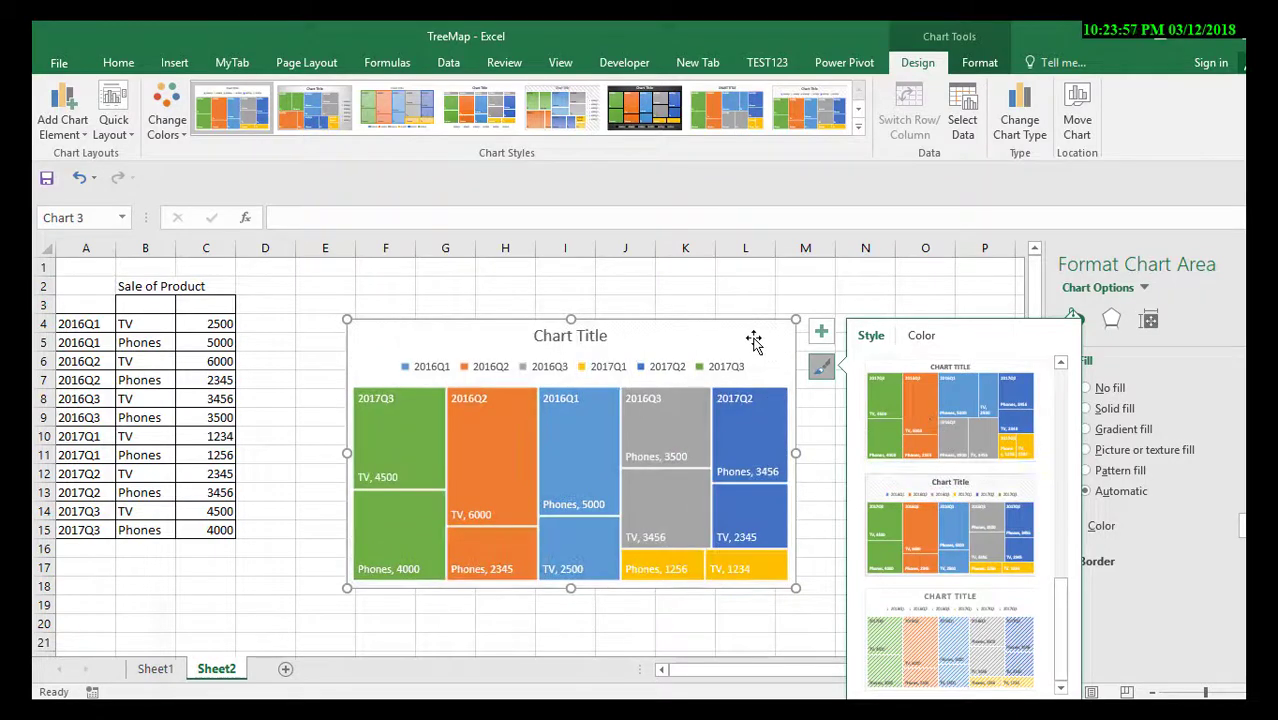
pyautogui.click(887, 285)
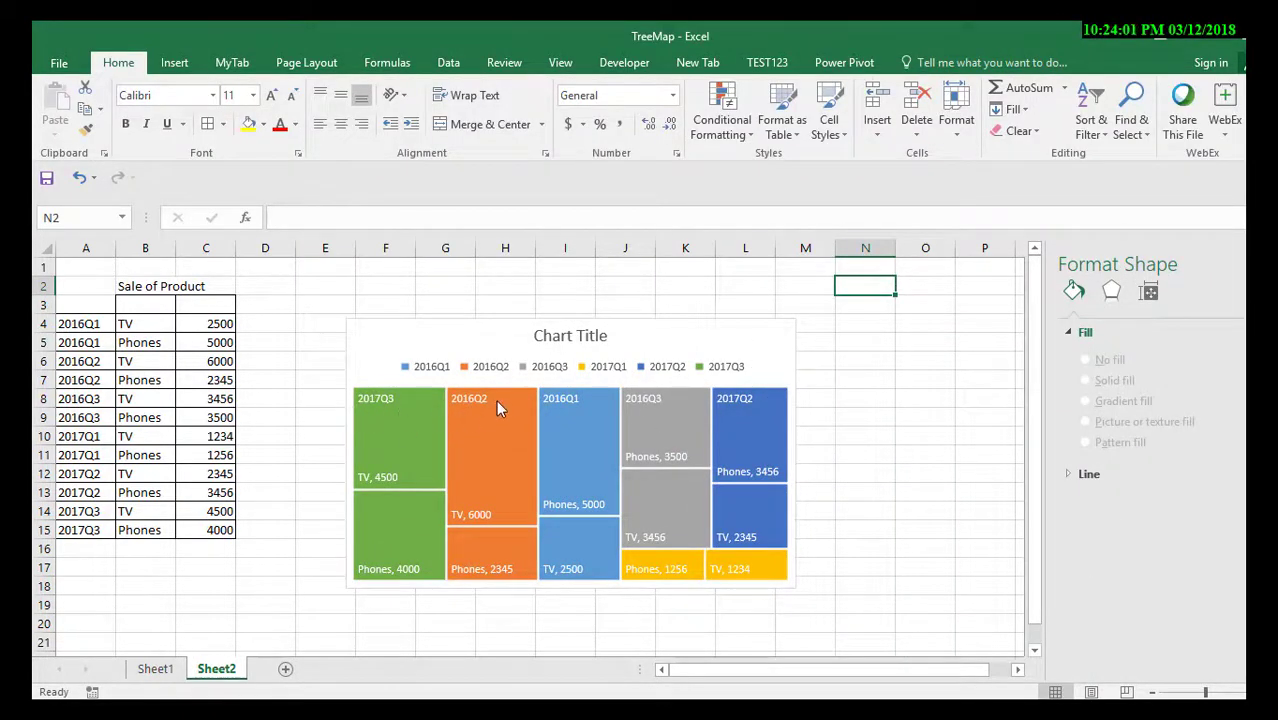
# - Set the treemap series' label option to Banner
pyautogui.click(752, 364)
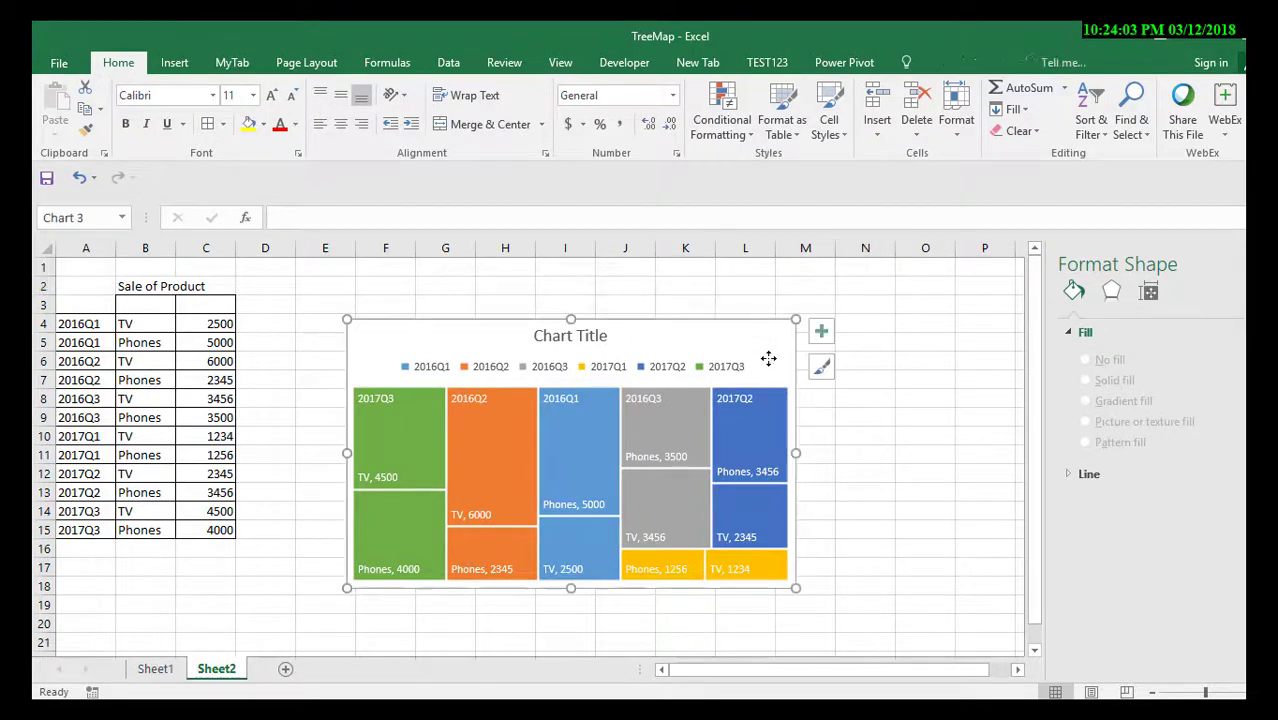
pyautogui.rightClick(740, 434)
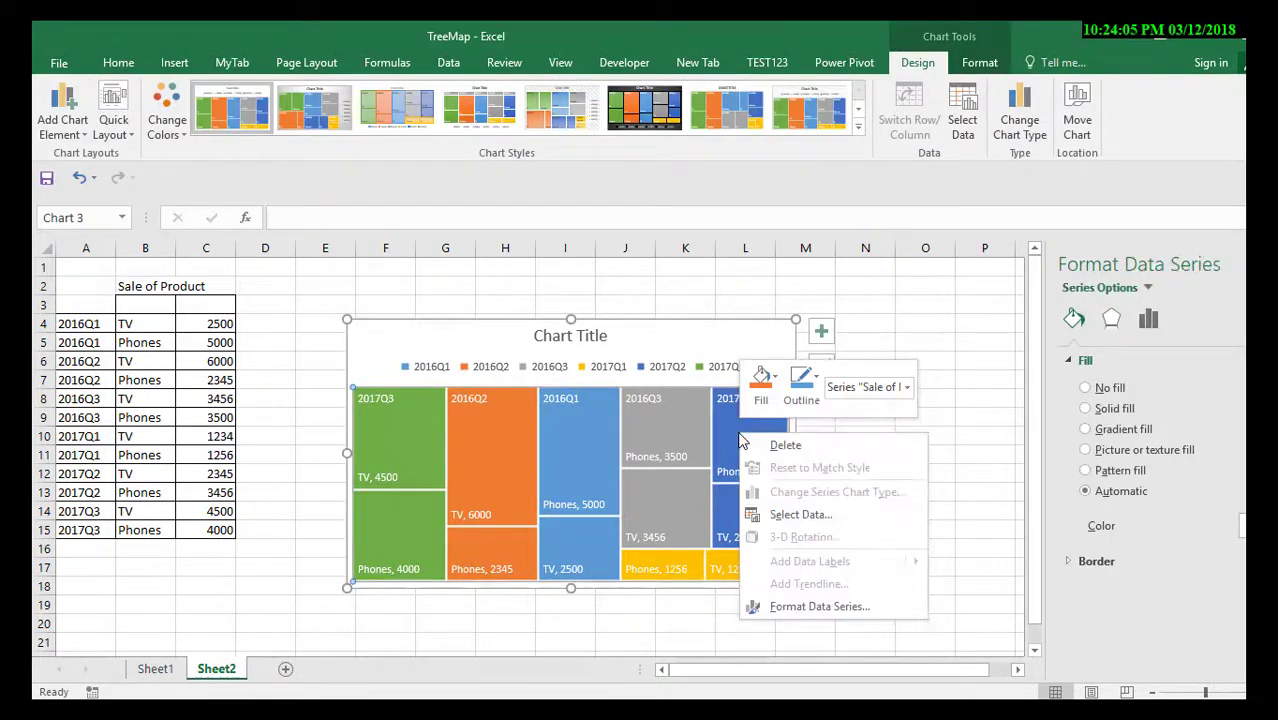
pyautogui.click(793, 610)
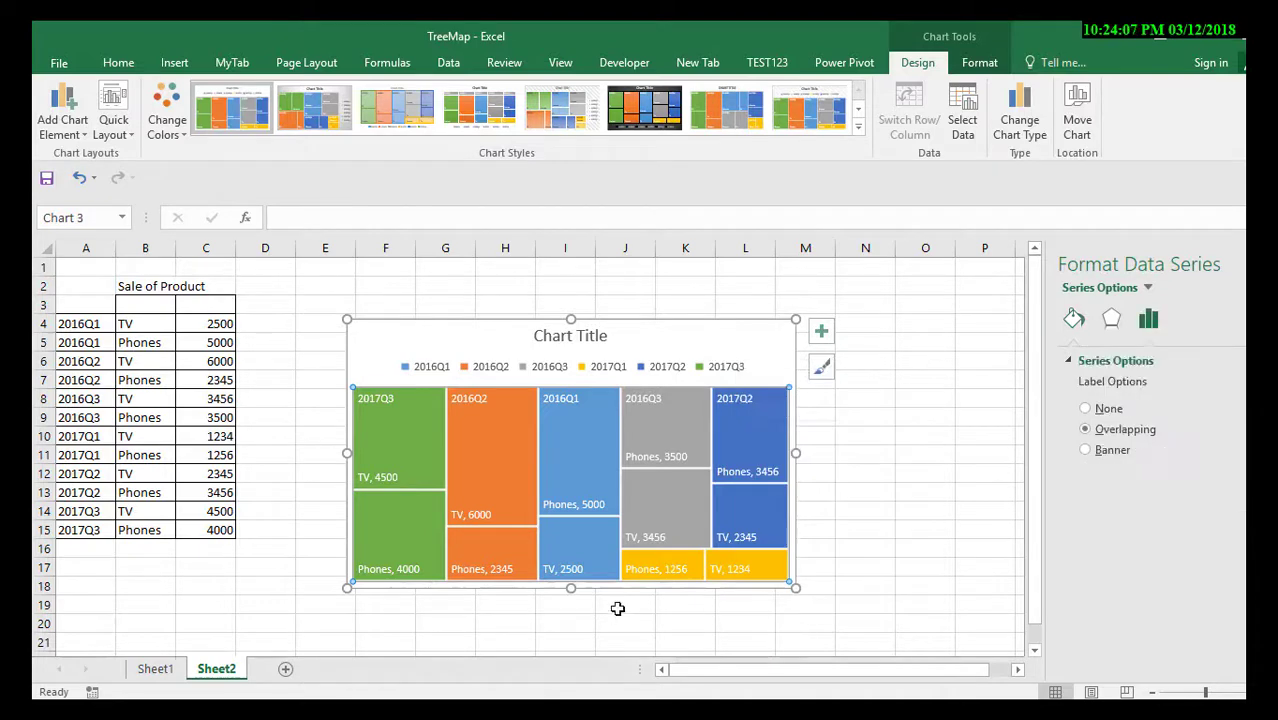
pyautogui.click(1086, 409)
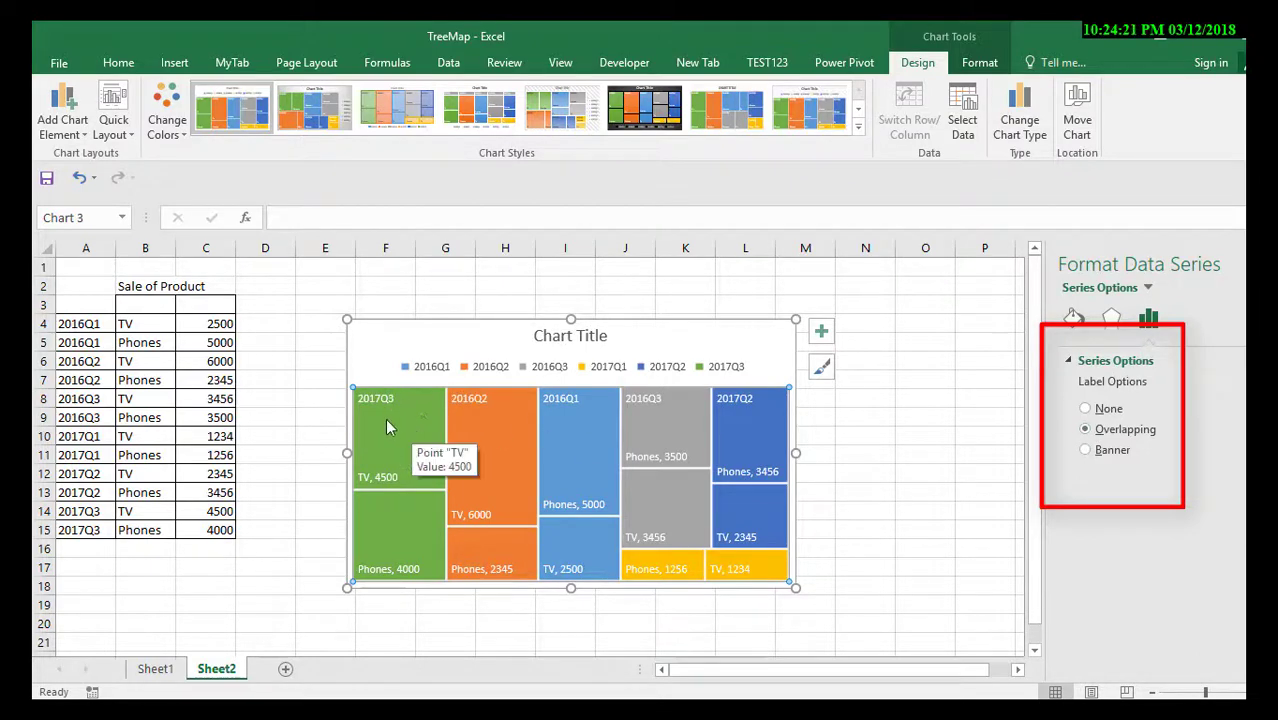
pyautogui.click(1087, 452)
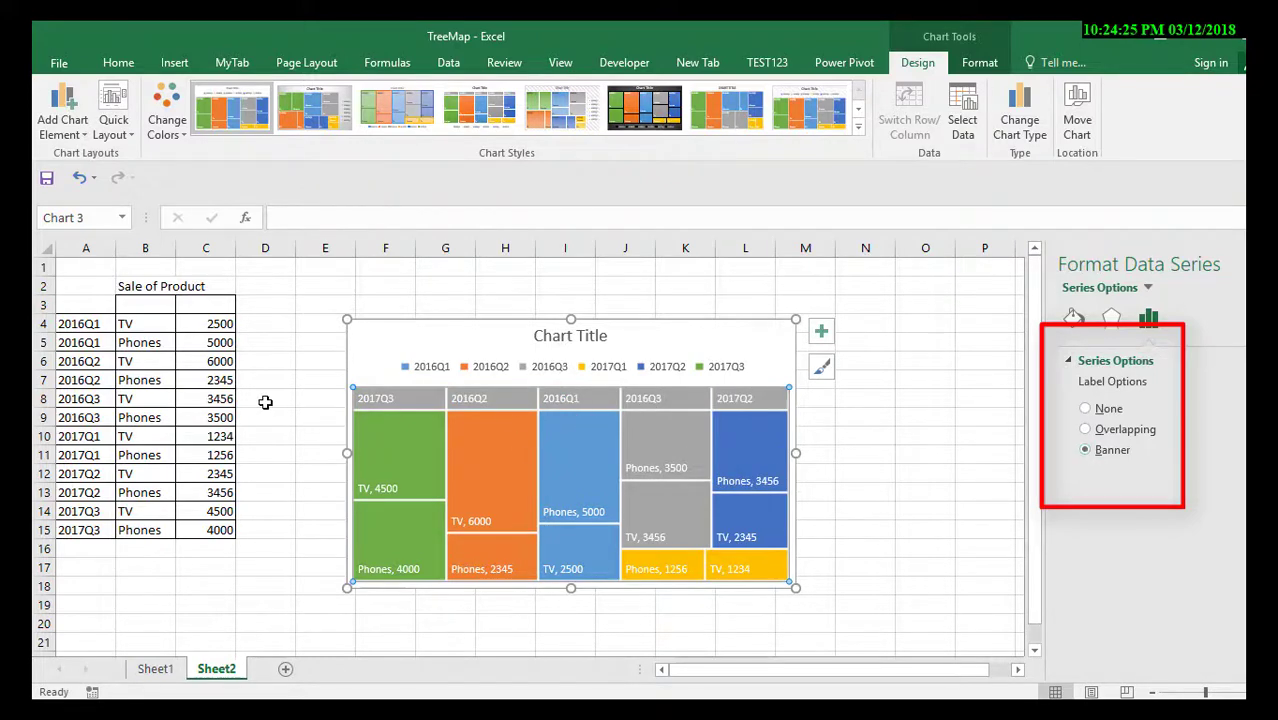